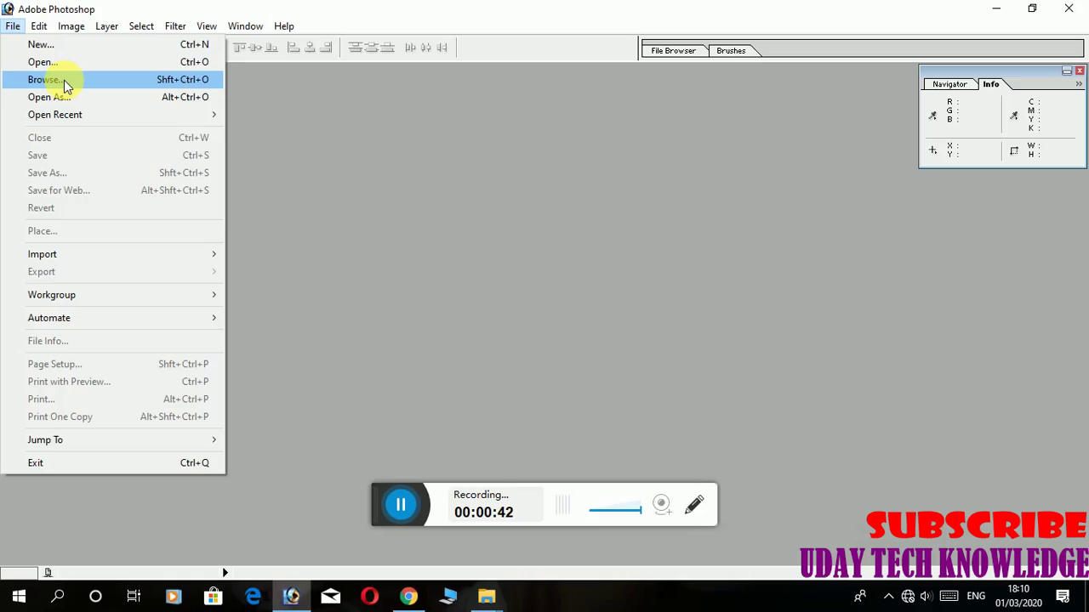
Browse the Pictures folder in the File Browser and close it again.
click(64, 80)
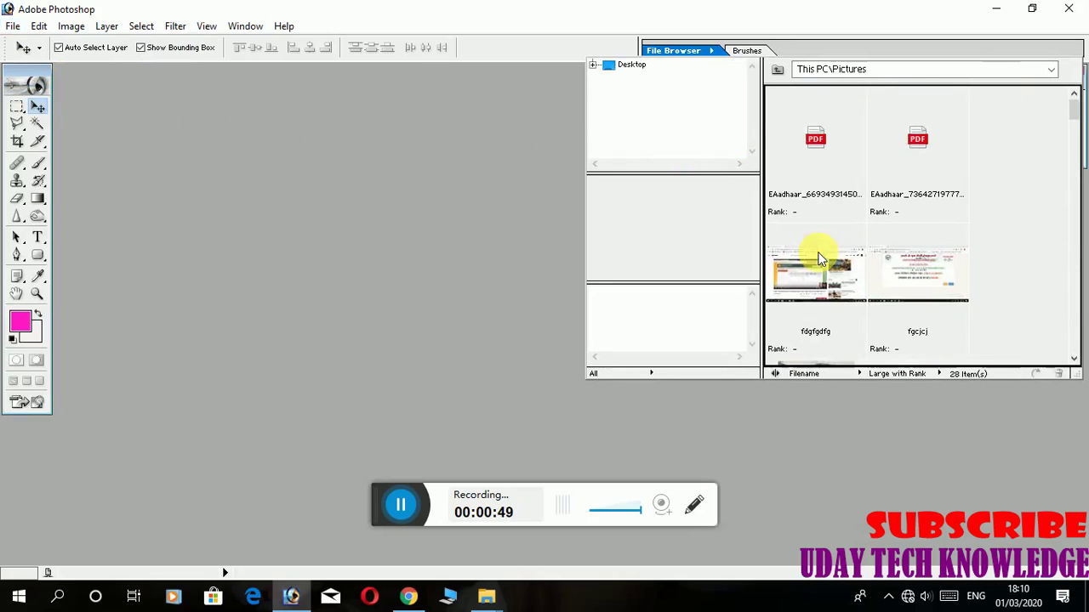
click(563, 91)
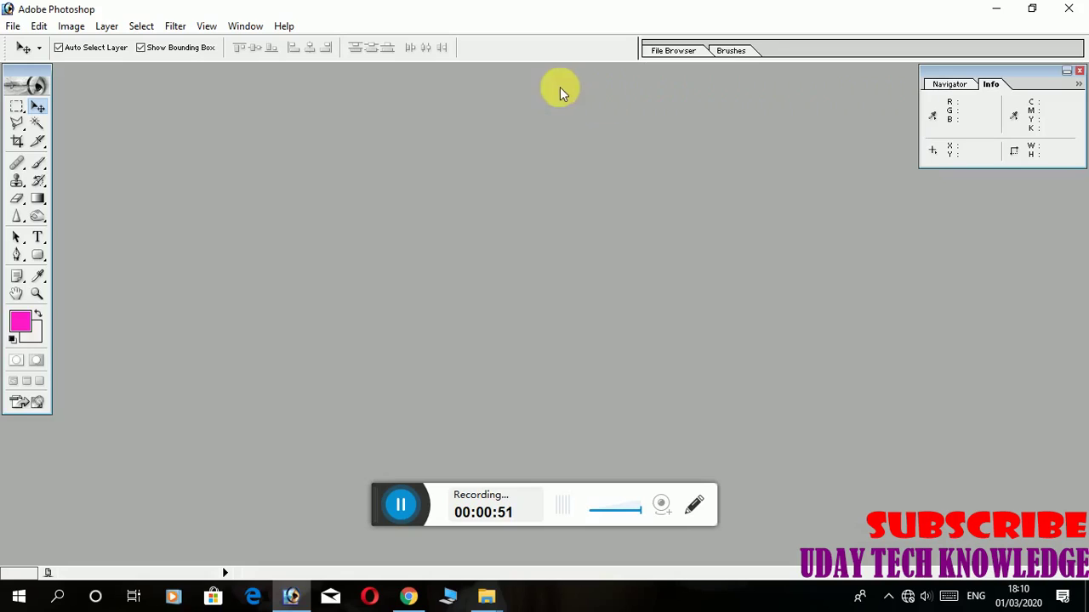
Switch to the desktop, move the photo 22b42ebf-a034-40ea-9cb3-1f90eb39d6c3 out of the "edit photos" folder onto the desktop, and refresh it.
click(989, 8)
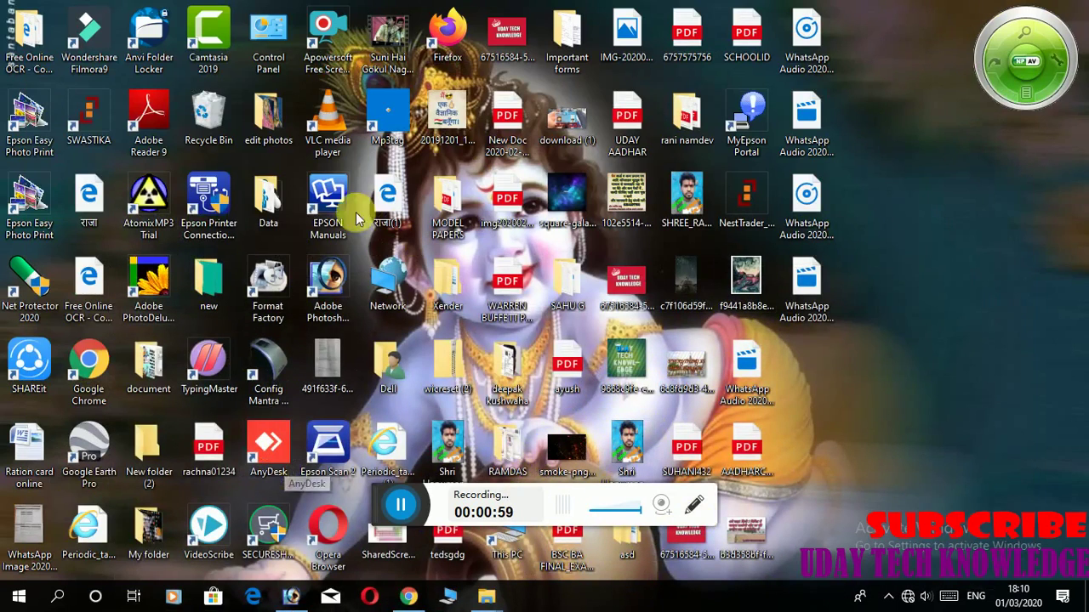
double_click(272, 128)
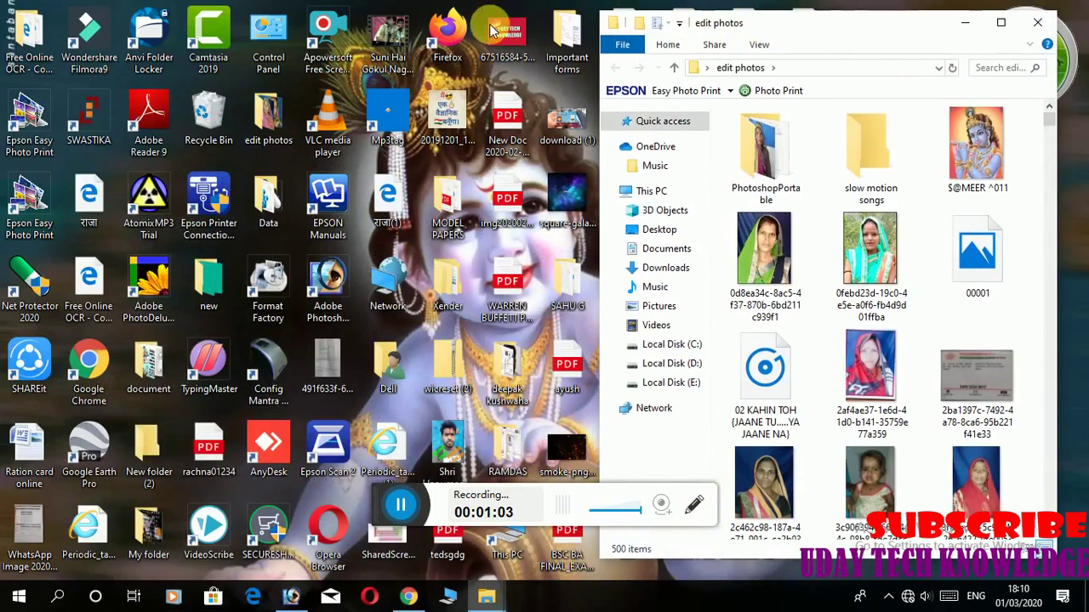
drag(813, 26, 425, 10)
scroll(477, 355, down, 2)
scroll(476, 356, down, 10)
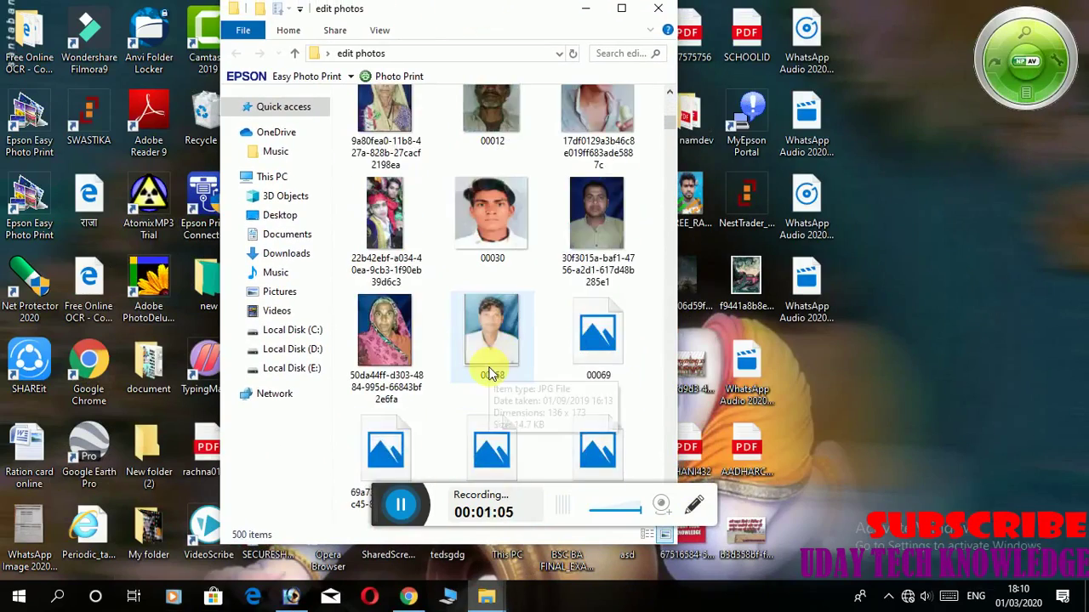
scroll(494, 392, up, 5)
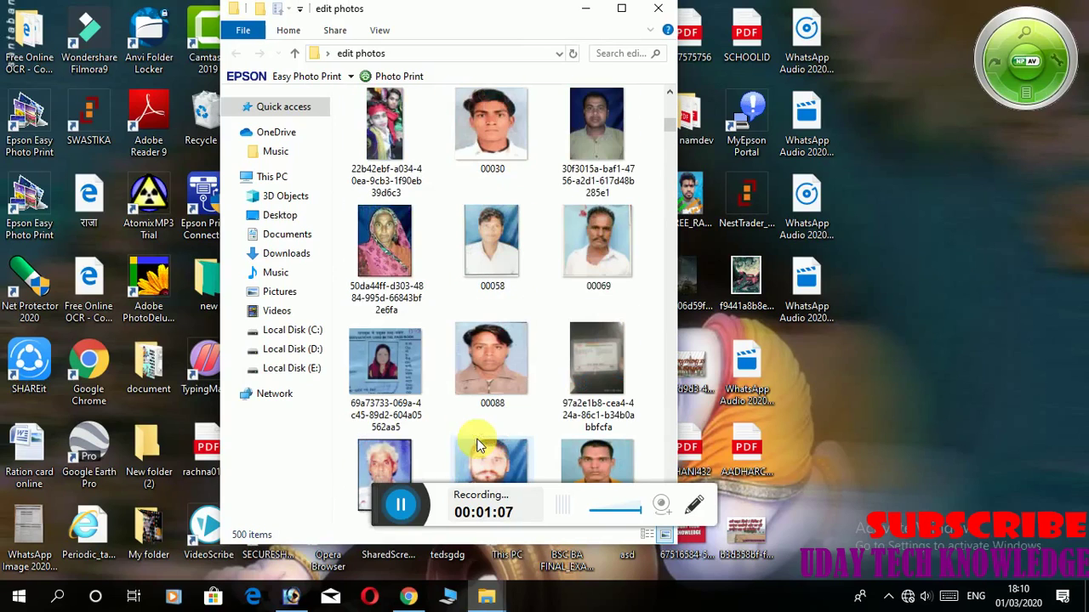
drag(384, 128, 855, 217)
click(585, 9)
right_click(1031, 195)
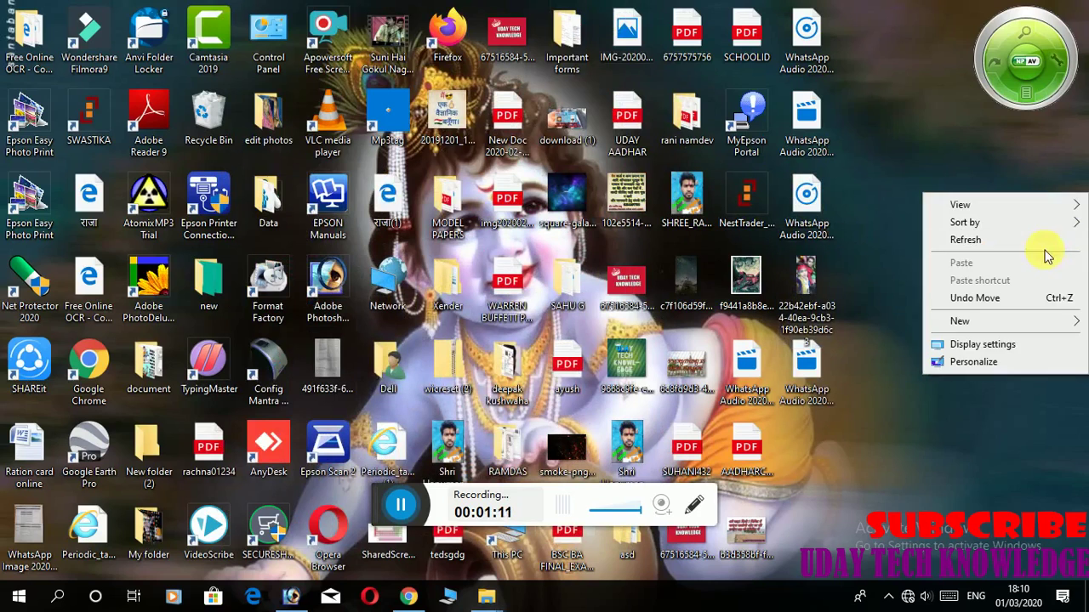
click(953, 241)
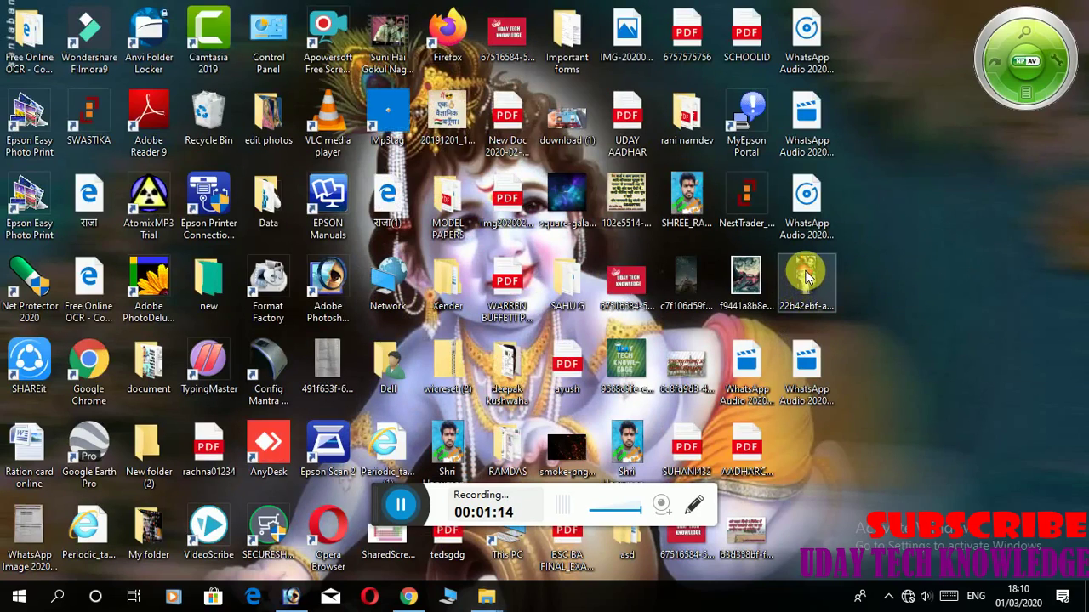
Open the desktop photo 22b42ebf-a034-40ea-9cb3-1f90eb39d6c3 in Photoshop and place its window in the middle of the workspace.
drag(807, 277, 481, 232)
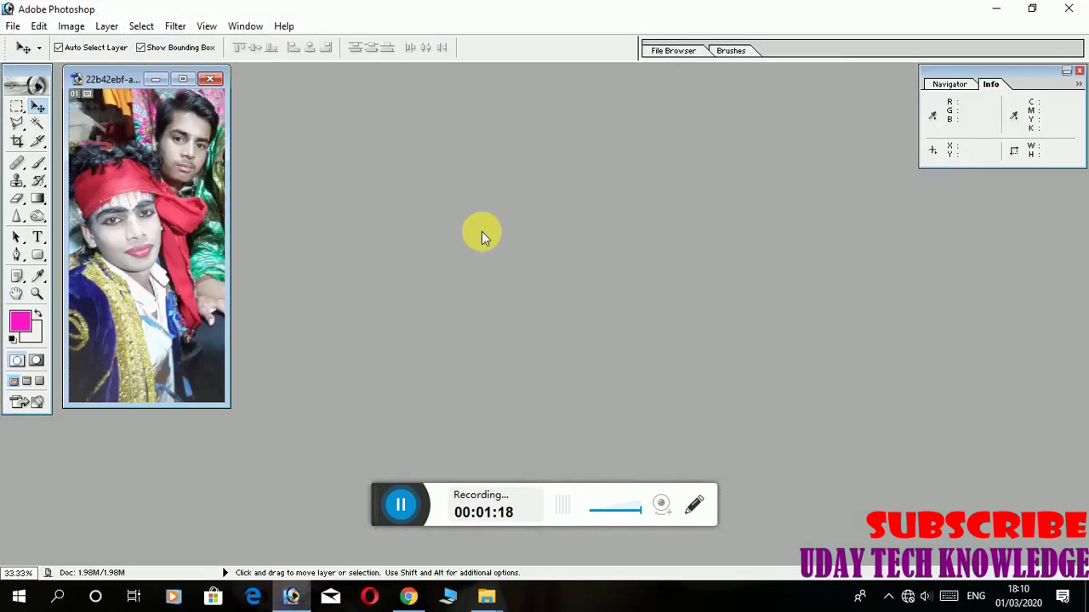
drag(106, 79, 440, 89)
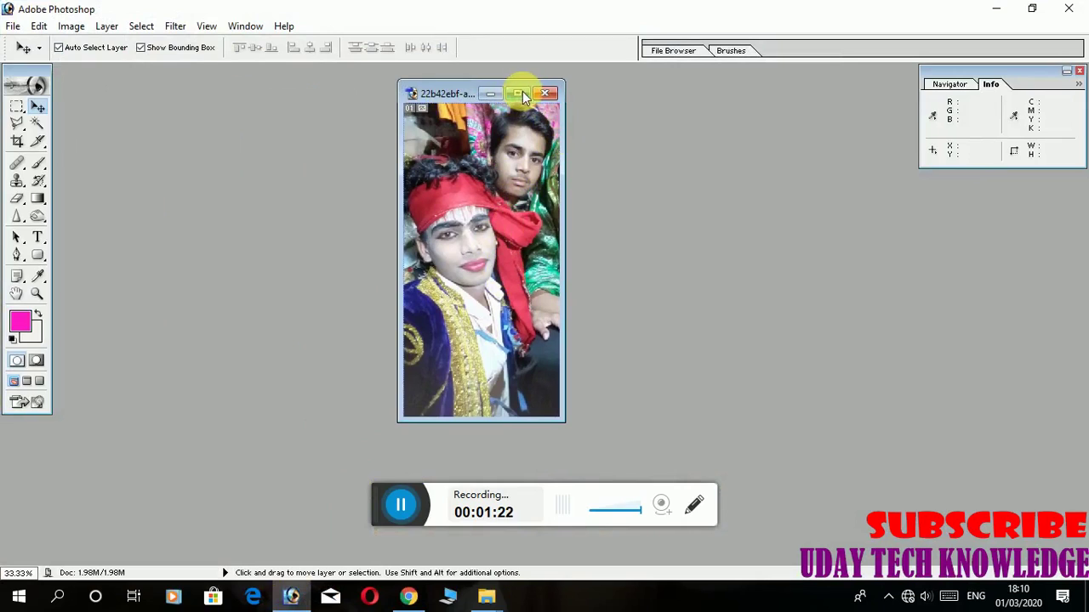
Draw a crop frame of 3 cm by 4 cm at 115 pixels/cm over the two people in the maximized photo.
click(17, 142)
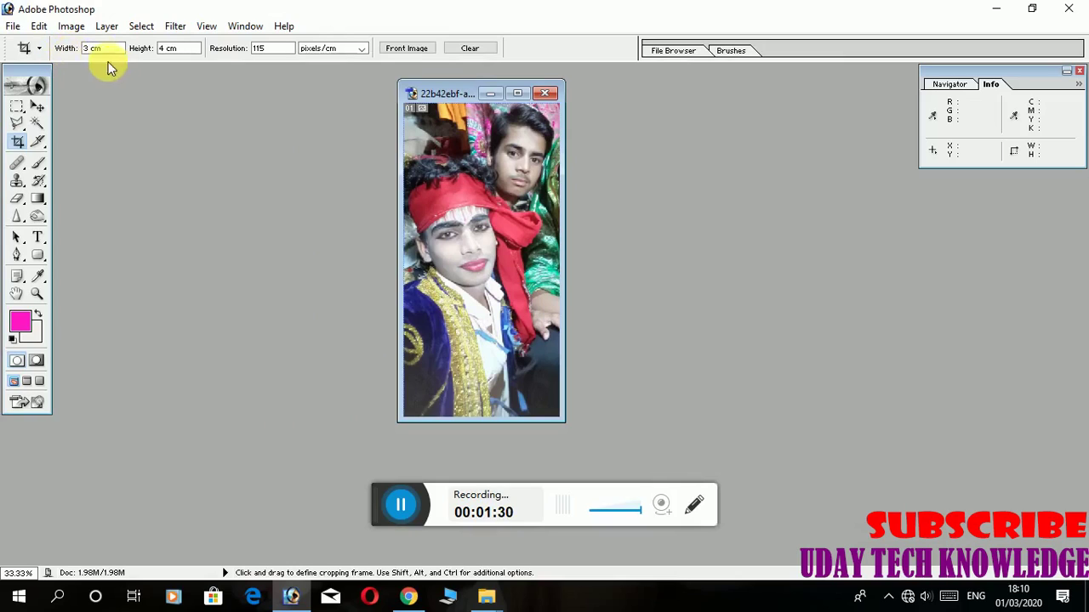
click(166, 51)
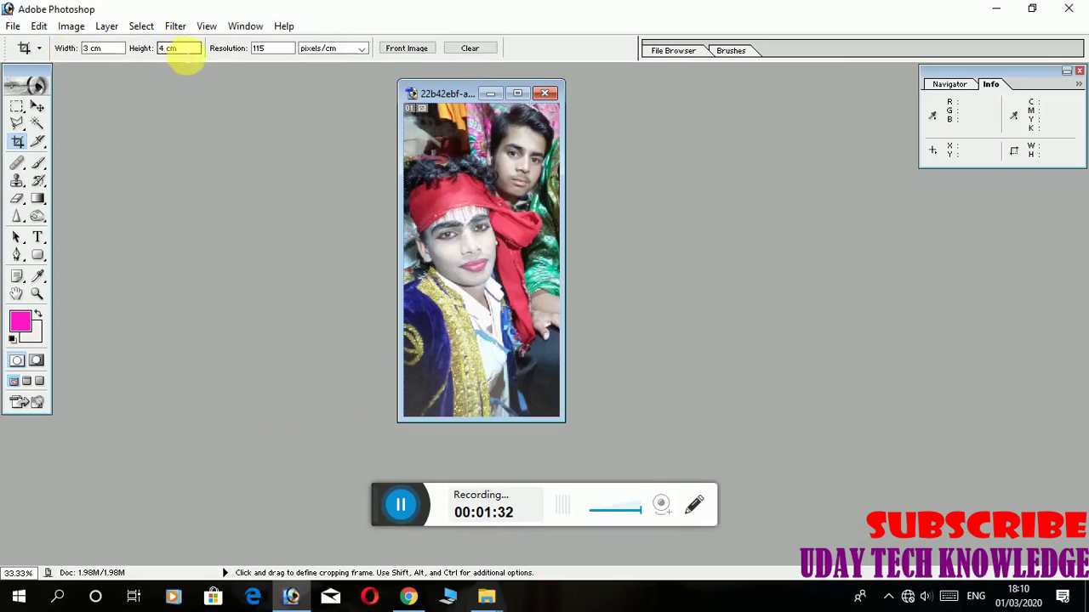
key(Tab)
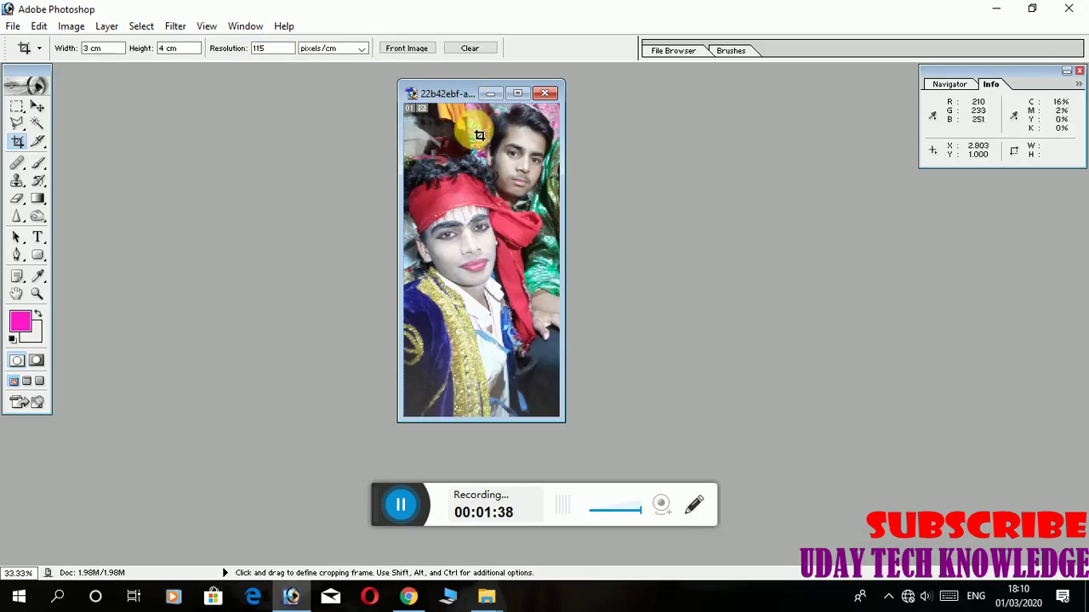
click(515, 93)
mouse_move(475, 201)
mouse_down()
mouse_move(522, 304)
mouse_move(625, 432)
mouse_up()
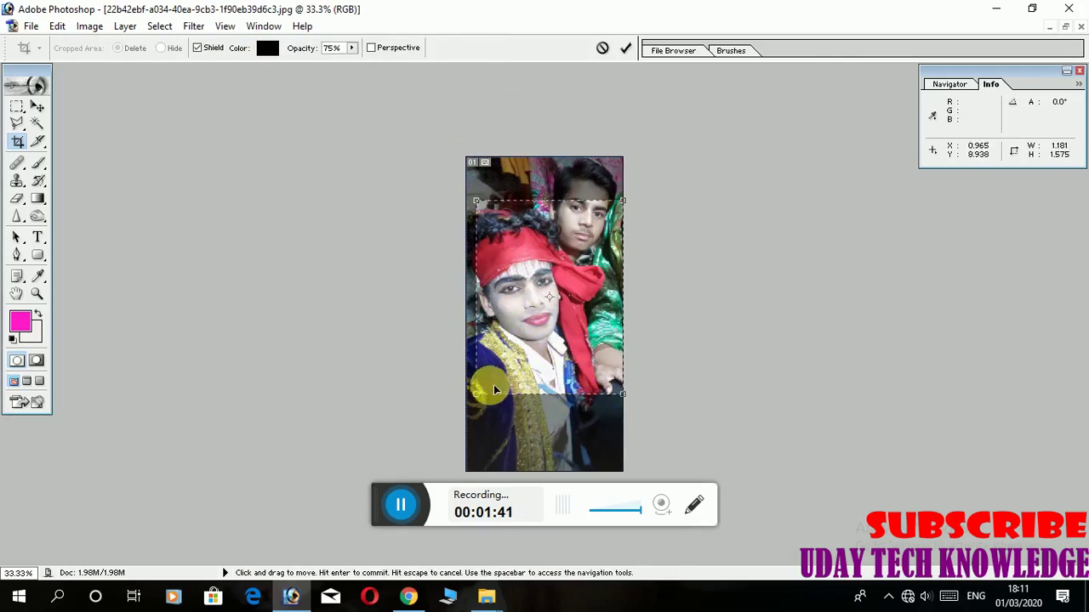
Enlarge the crop frame to the photo's full width, shift it up to include both heads, and apply the crop.
drag(474, 396, 483, 414)
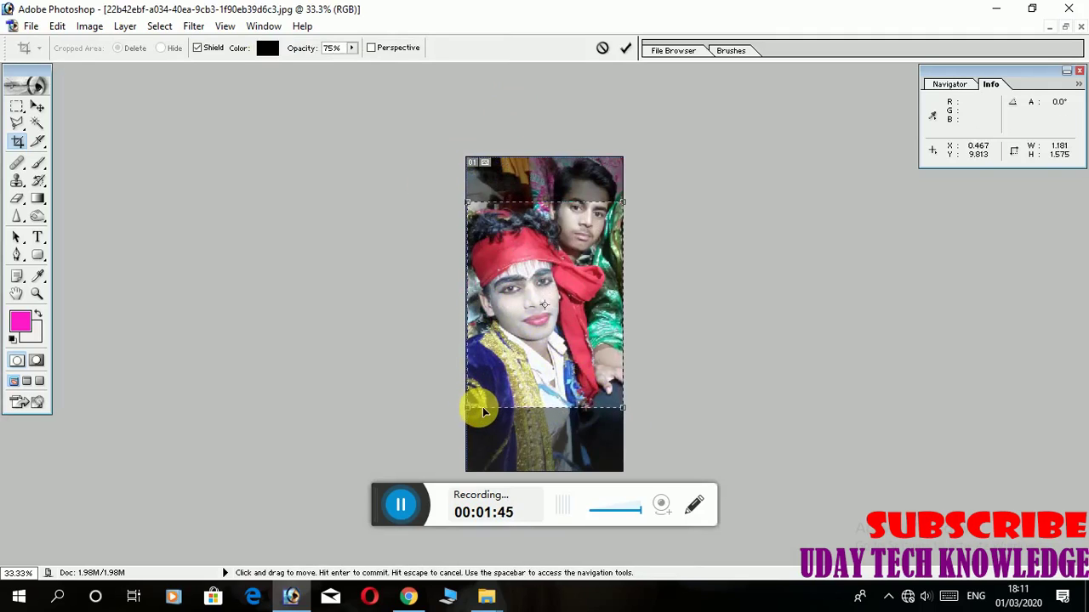
drag(521, 349, 553, 310)
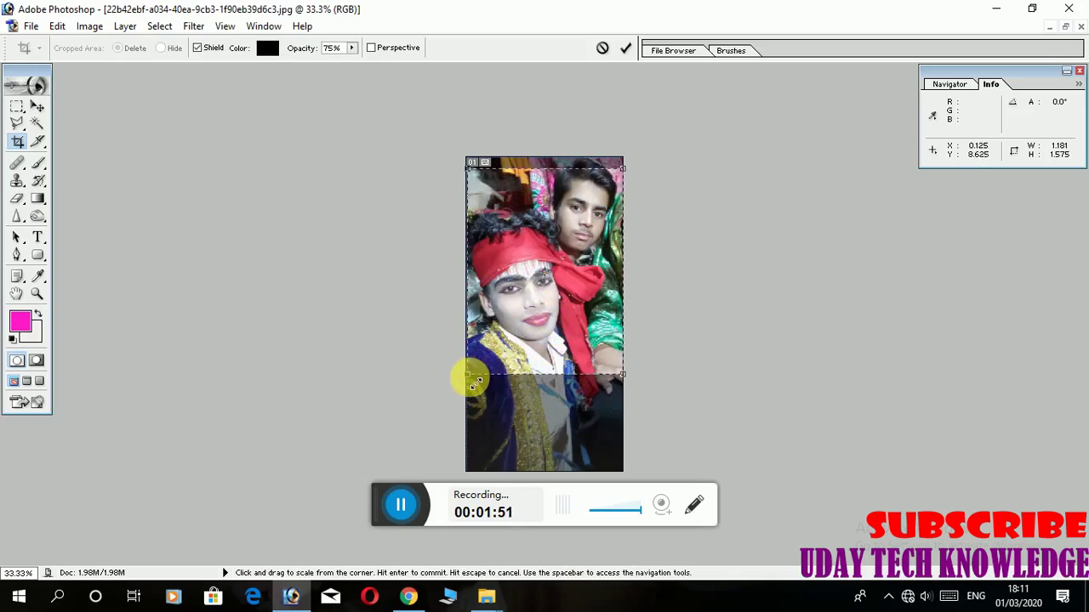
mouse_move(535, 362)
mouse_down()
mouse_move(517, 394)
mouse_move(526, 399)
mouse_move(511, 365)
mouse_move(515, 374)
mouse_move(531, 366)
mouse_up()
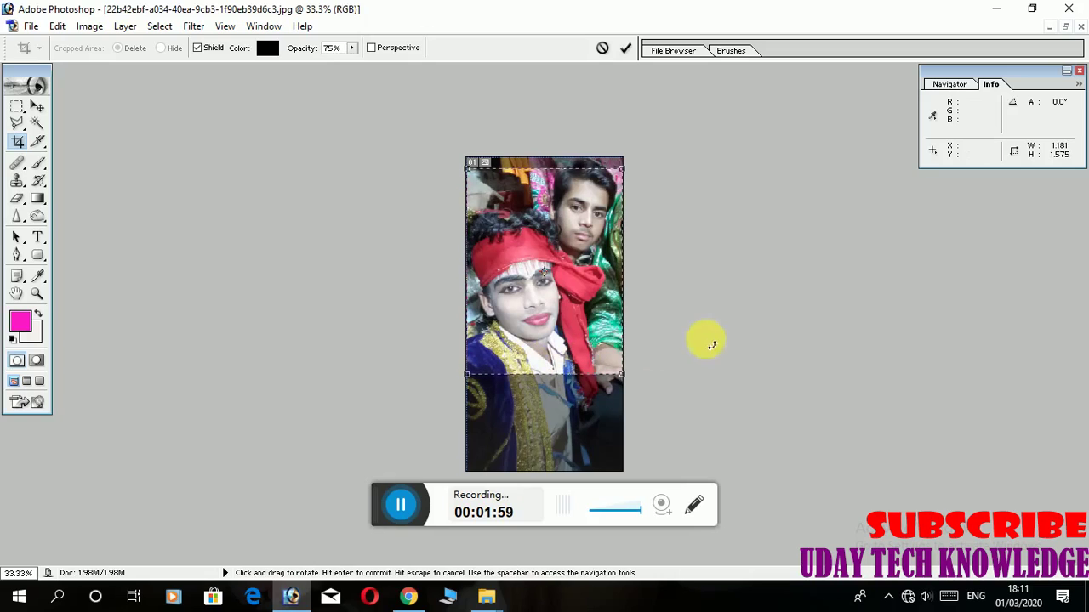
double_click(588, 236)
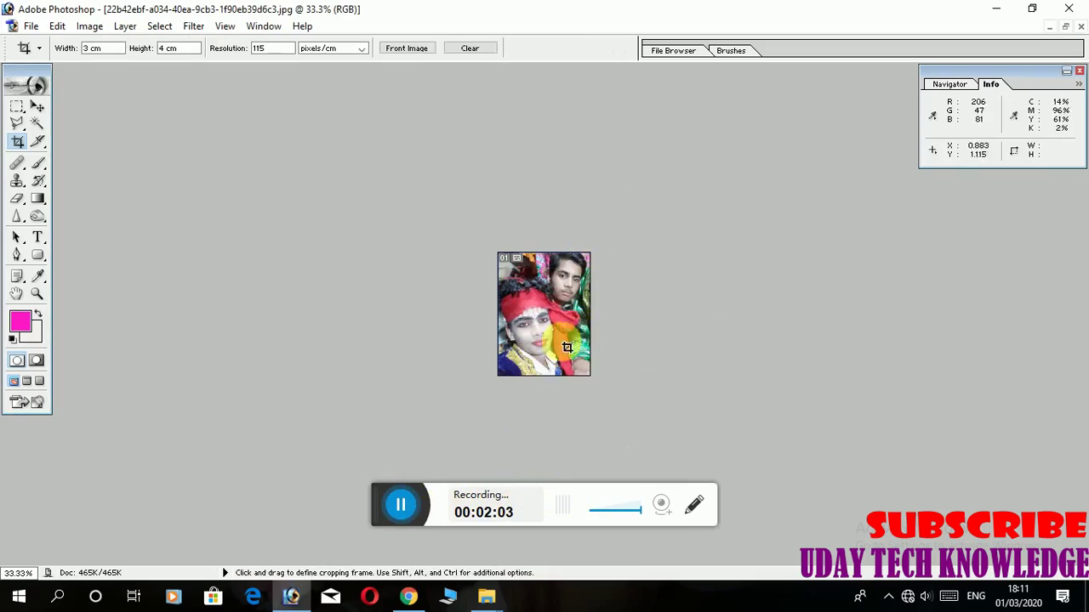
Darken the cropped photo's midtones with an RGB Curves adjustment at input 123, output 103.
scroll(587, 344, up, 1)
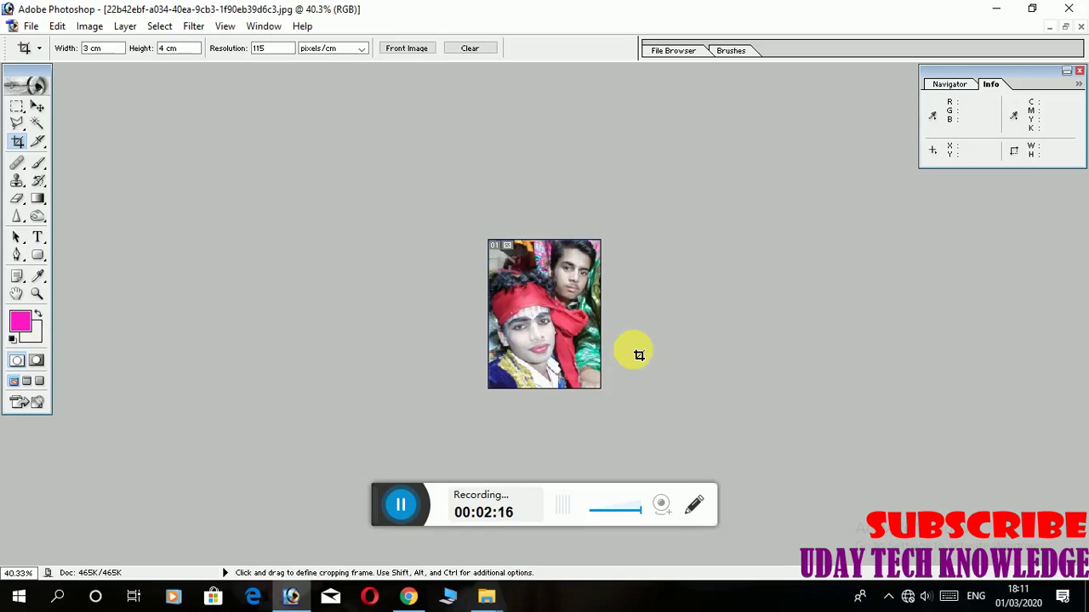
key(ctrl)
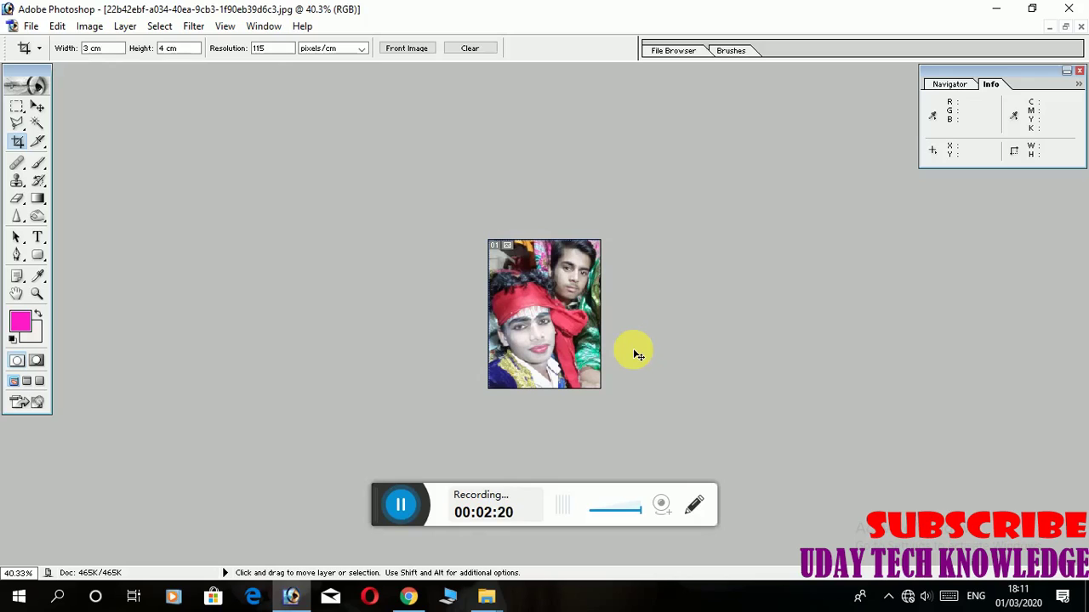
key(ctrl+m)
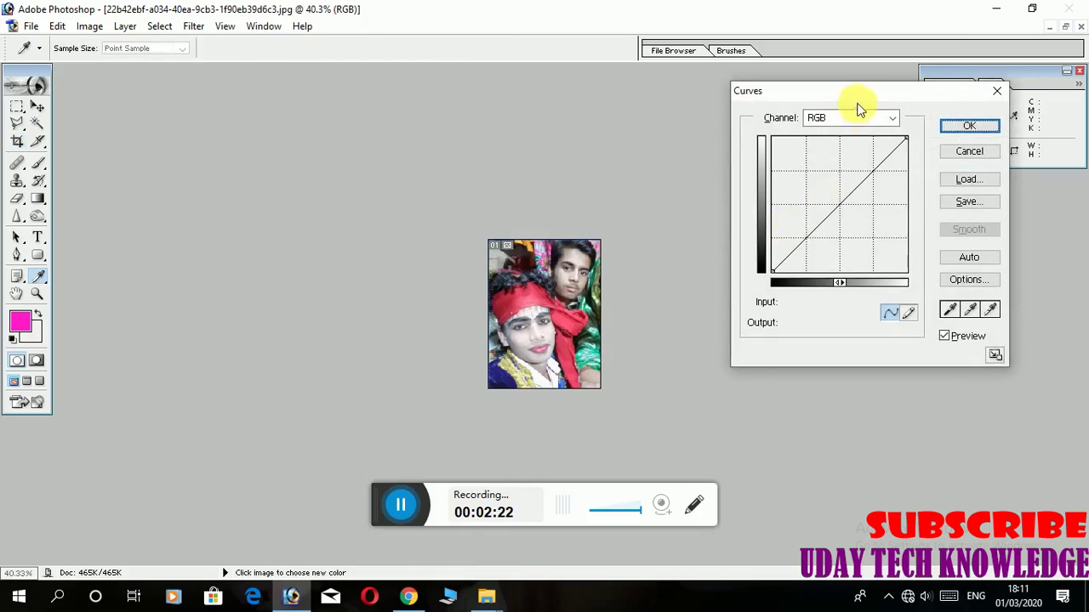
drag(842, 91, 802, 90)
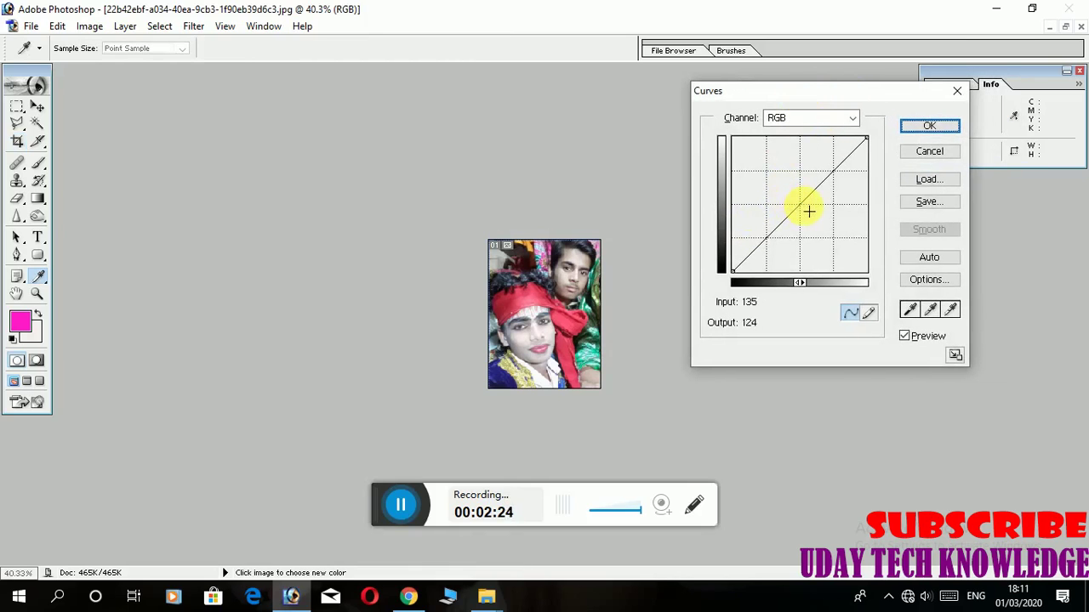
mouse_move(797, 209)
mouse_down()
mouse_move(782, 202)
mouse_move(823, 237)
mouse_move(768, 195)
mouse_move(827, 223)
mouse_move(783, 204)
mouse_move(814, 219)
mouse_move(807, 209)
mouse_move(810, 221)
mouse_up()
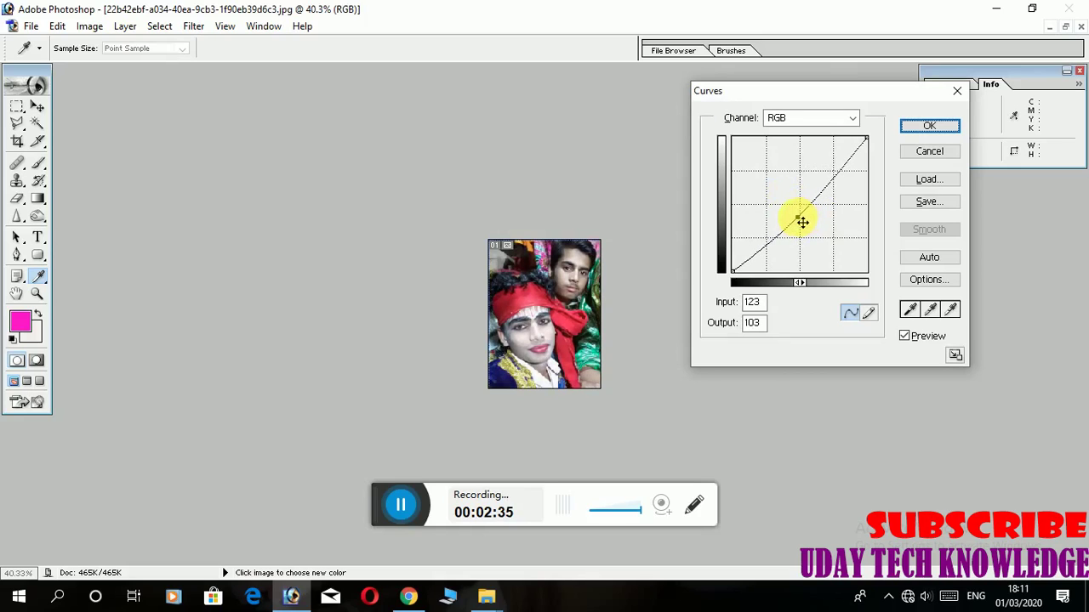
click(929, 126)
key(c)
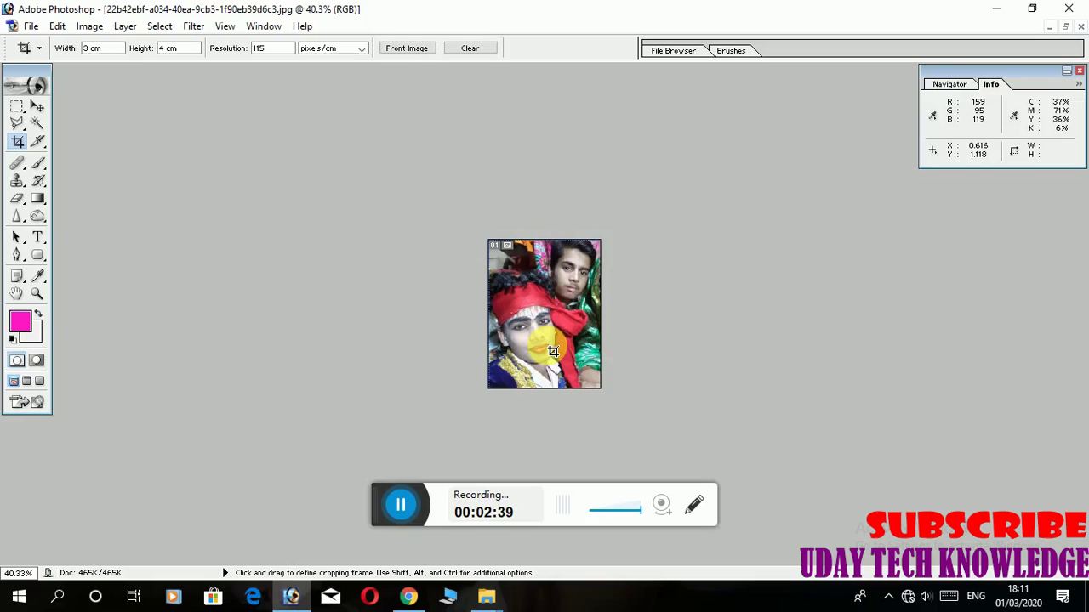
Adjust the photo's RGB Levels to input values 33, 1.27 and 249.
key(ctrl)
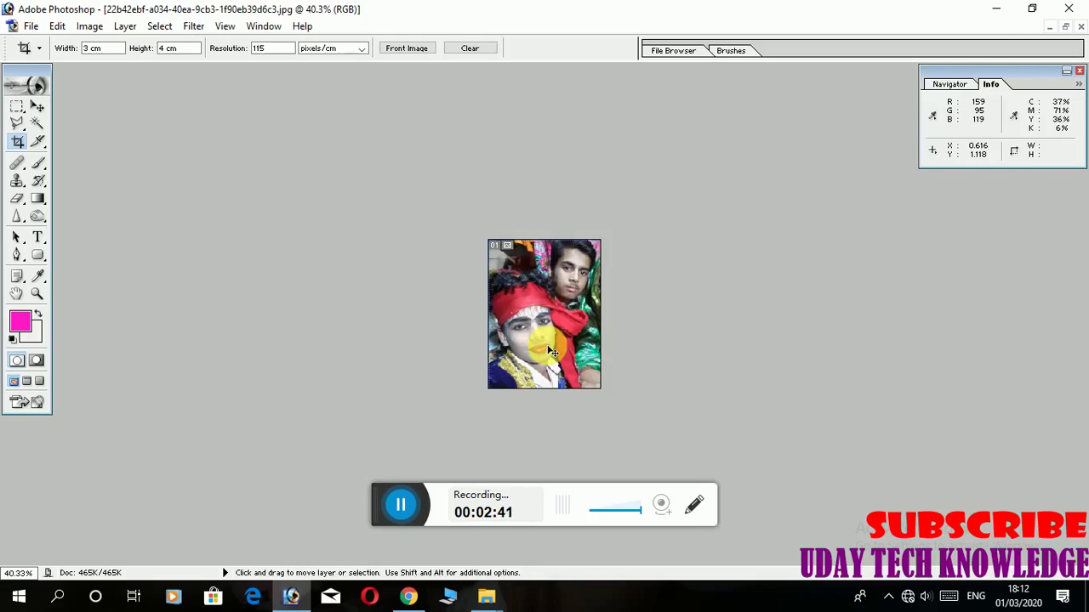
key(ctrl+l)
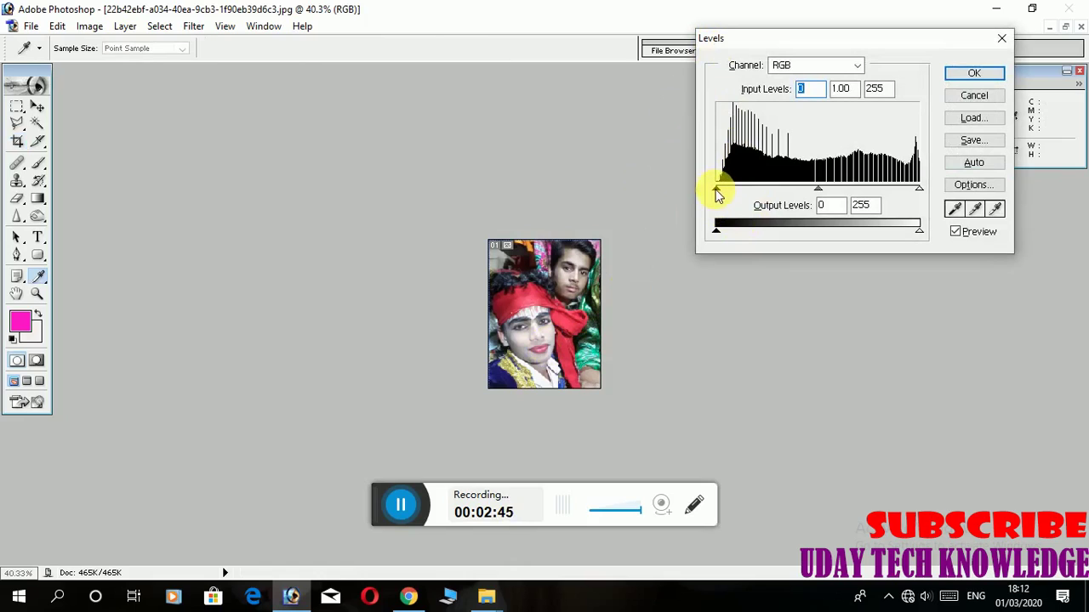
drag(719, 194, 742, 190)
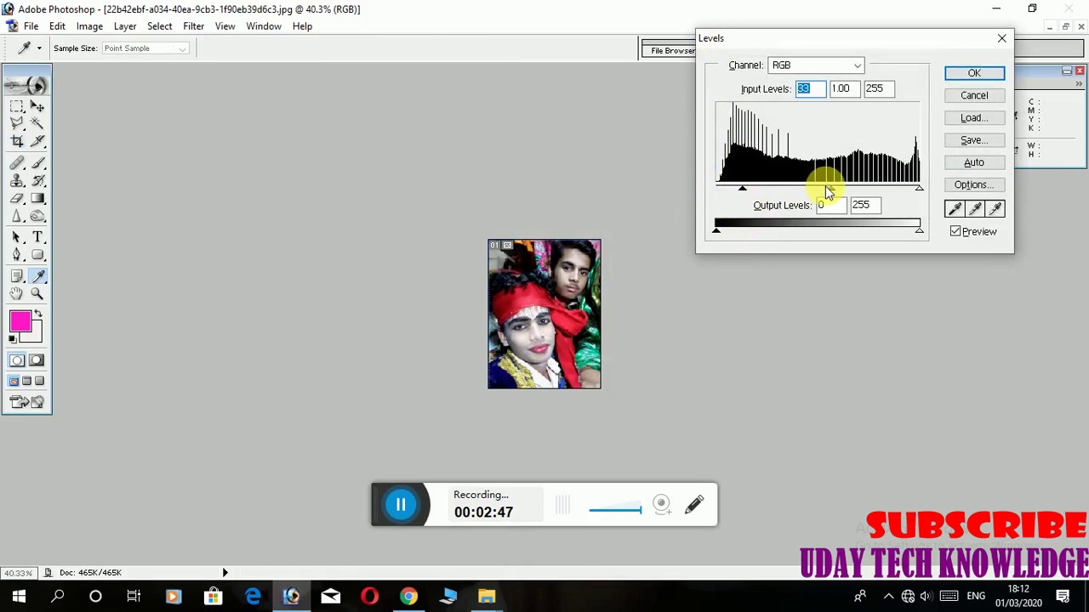
drag(833, 192, 815, 190)
mouse_move(920, 193)
mouse_down()
mouse_move(897, 195)
mouse_move(913, 198)
mouse_up()
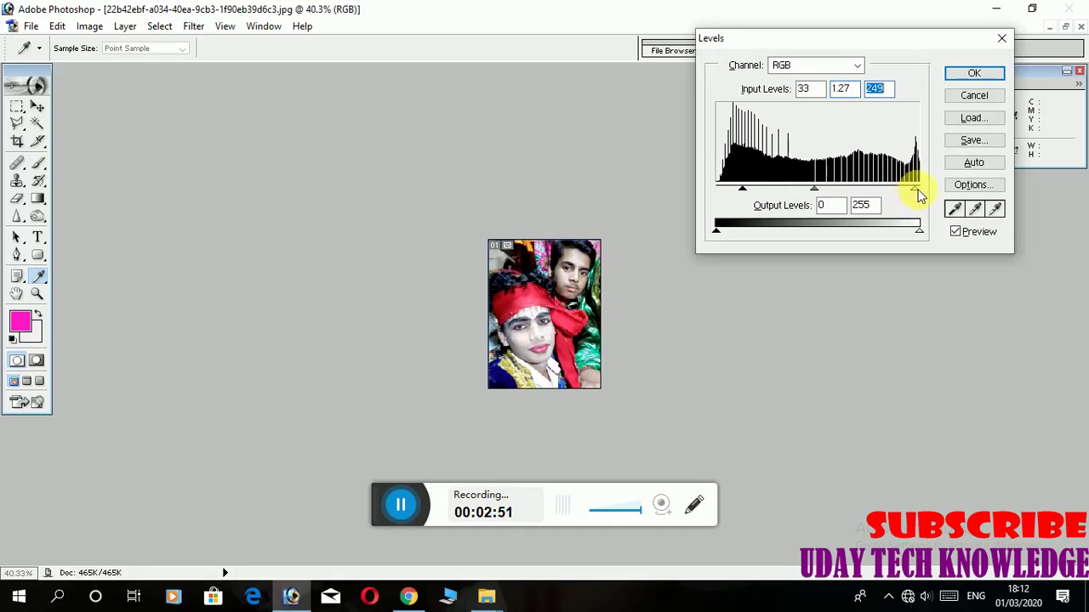
click(964, 77)
key(c)
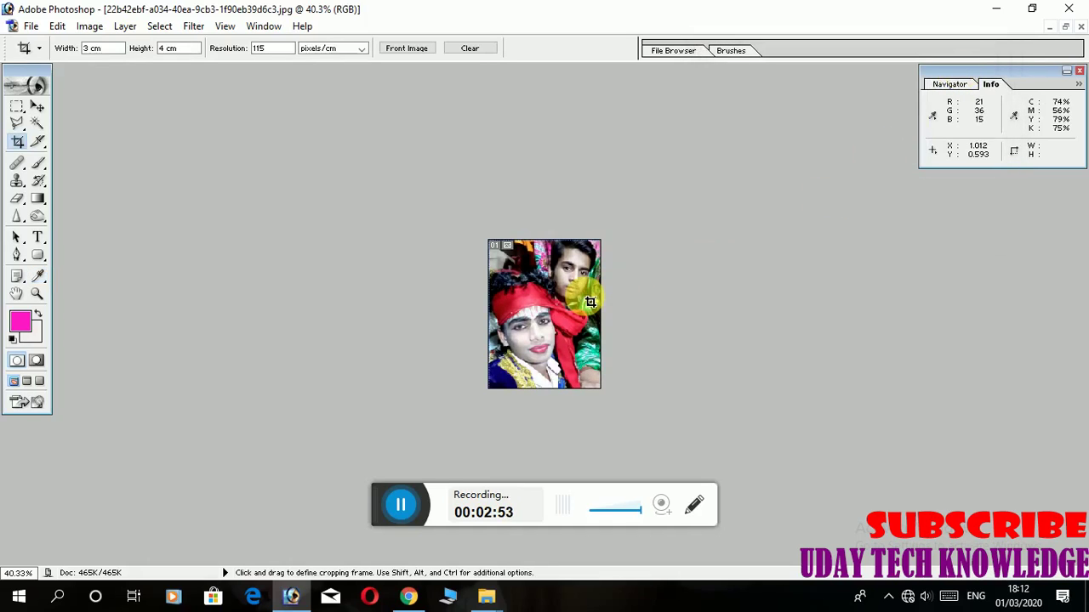
Select the entire photo and start a stroke around it, choosing near-black (020003) as the stroke color.
key(ctrl)
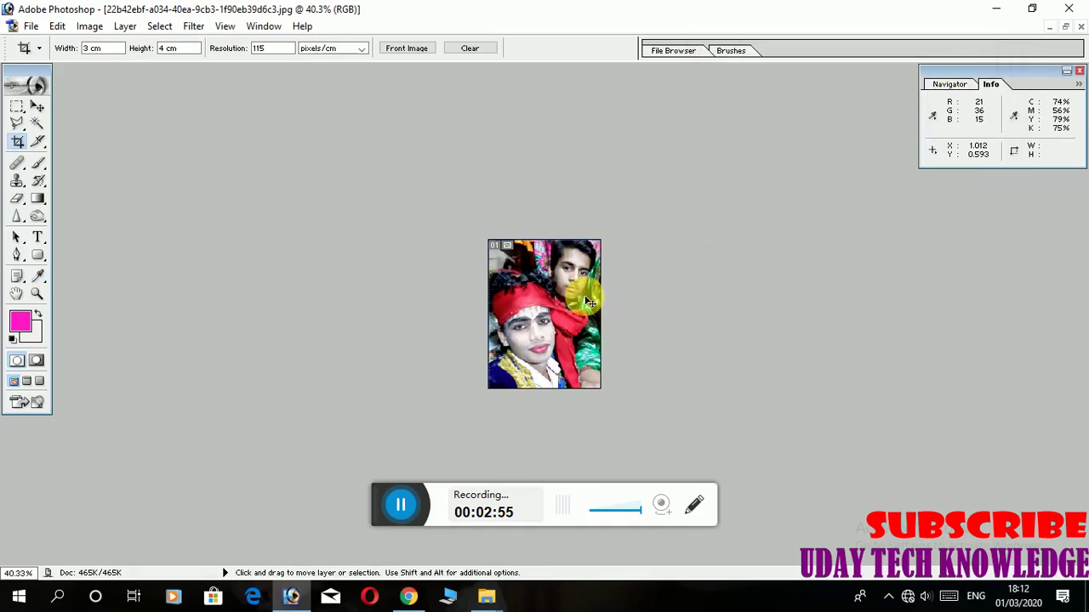
key(ctrl+a)
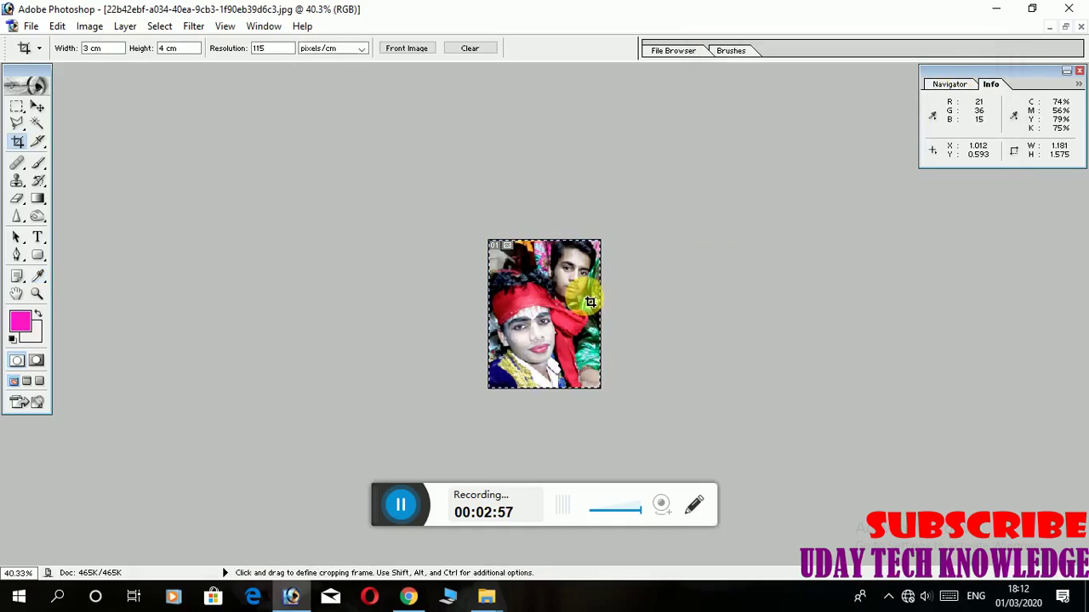
right_click(522, 292)
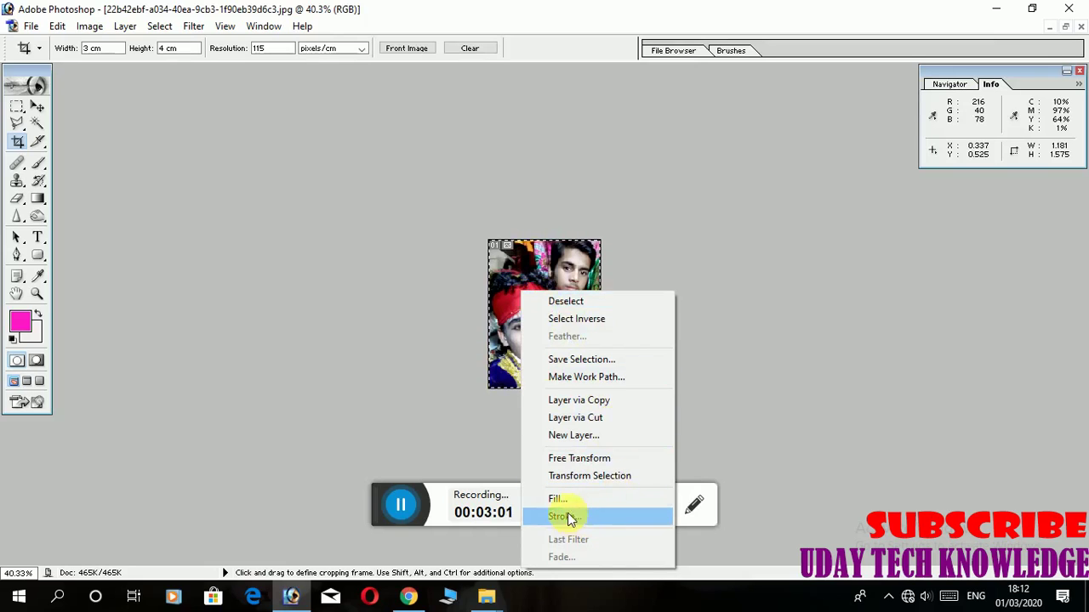
right_click(495, 269)
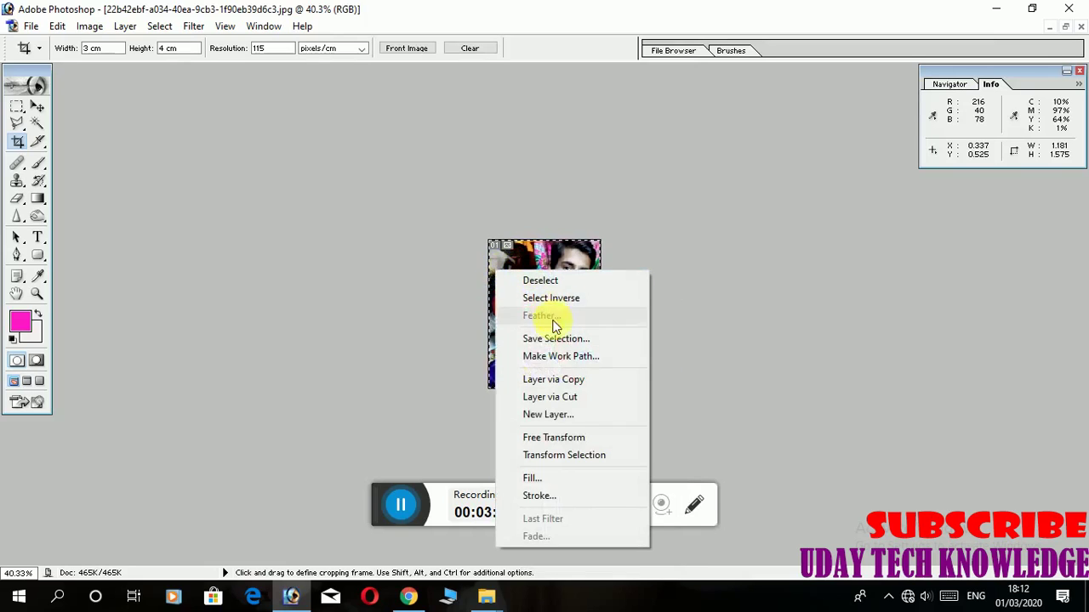
click(553, 503)
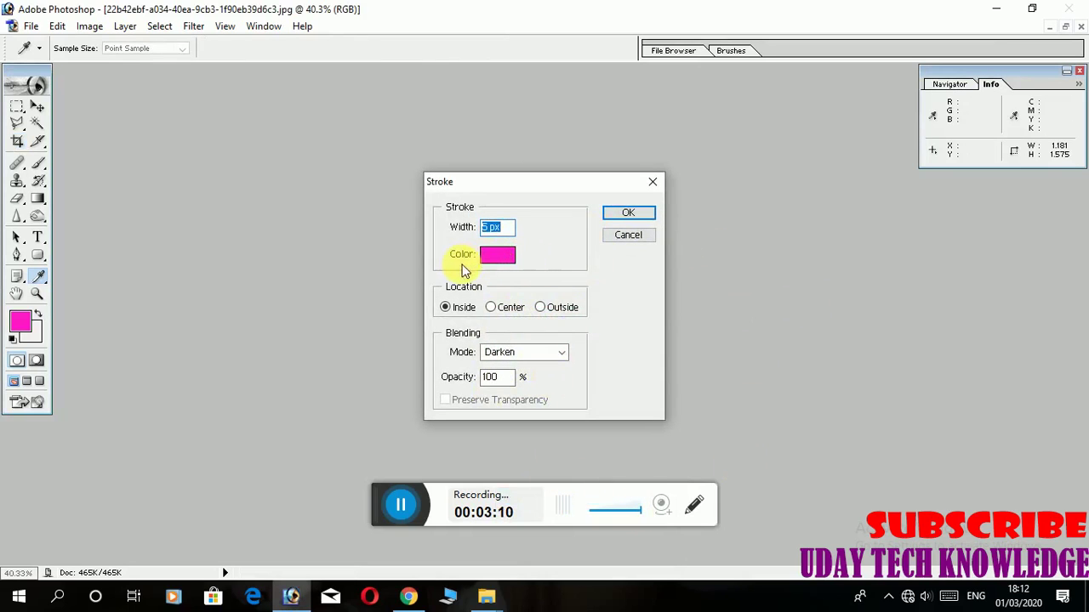
click(494, 257)
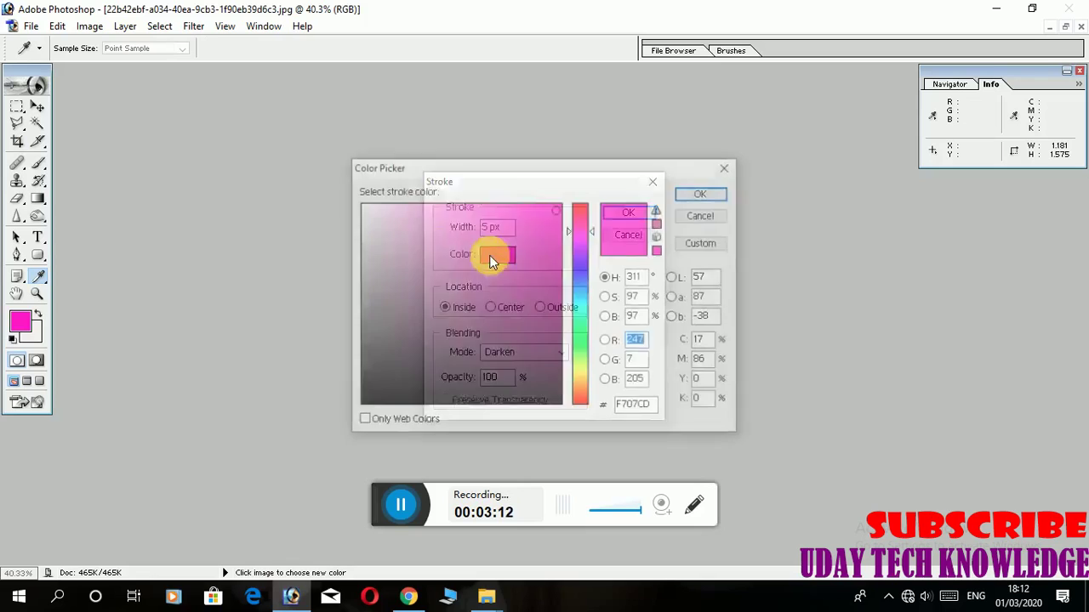
mouse_move(547, 412)
mouse_down()
mouse_move(488, 396)
mouse_move(443, 405)
mouse_up()
drag(578, 363, 581, 244)
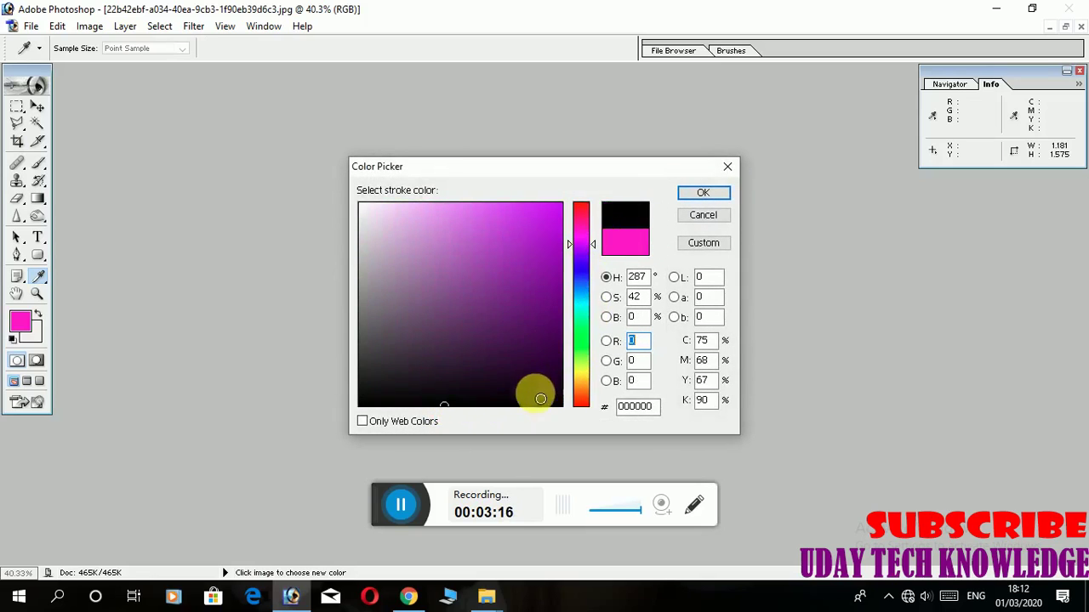
click(557, 402)
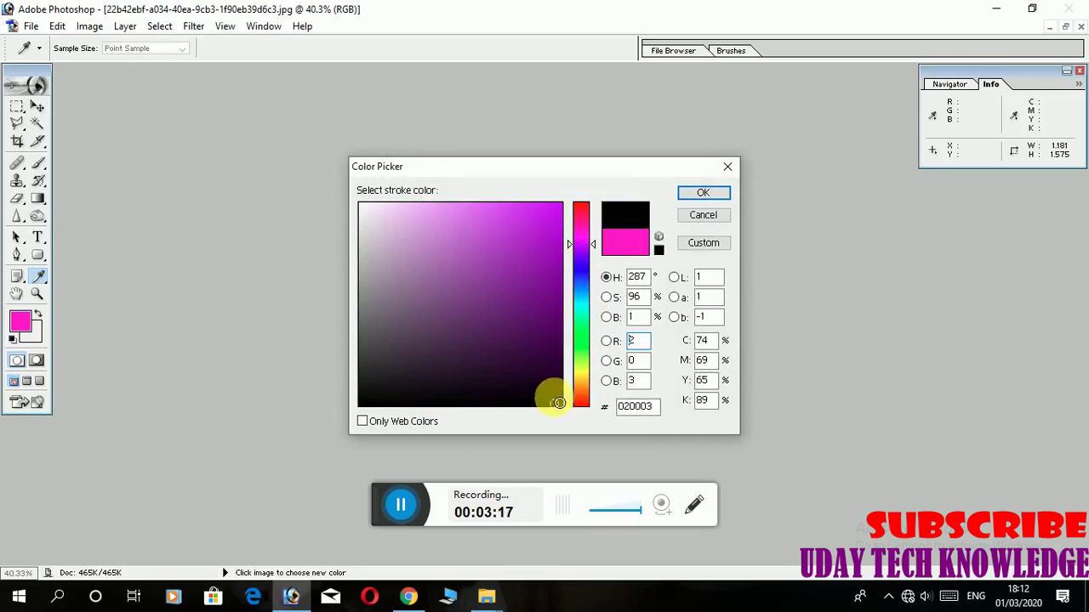
click(706, 193)
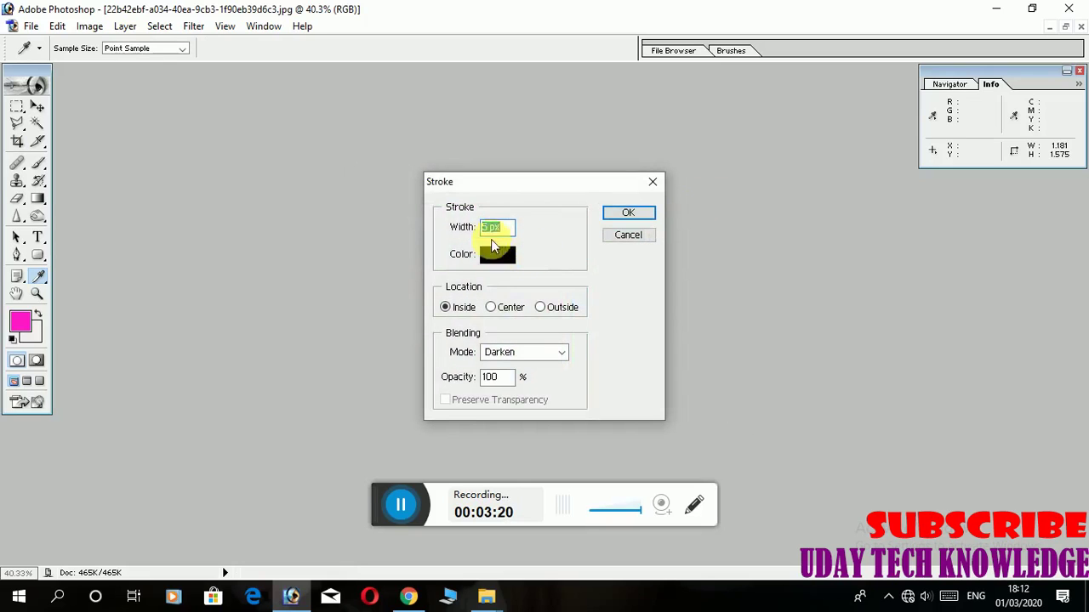
Set the stroke width to 4 px and apply it inside the photo's edges in Darken mode at 100% opacity.
click(484, 229)
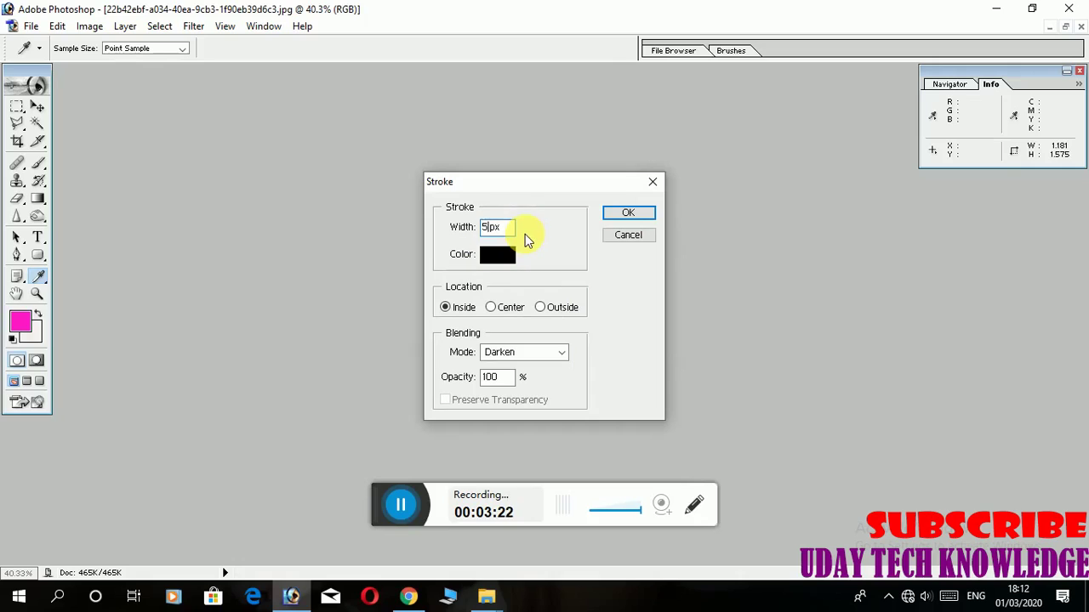
key(BackSpace)
text(4)
click(626, 211)
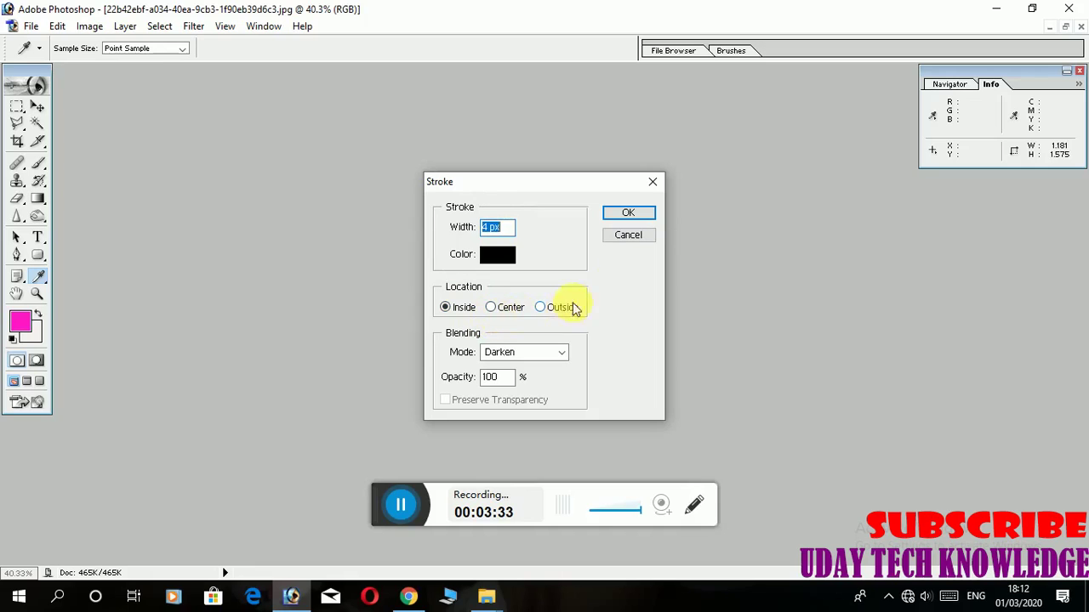
click(628, 214)
key(c)
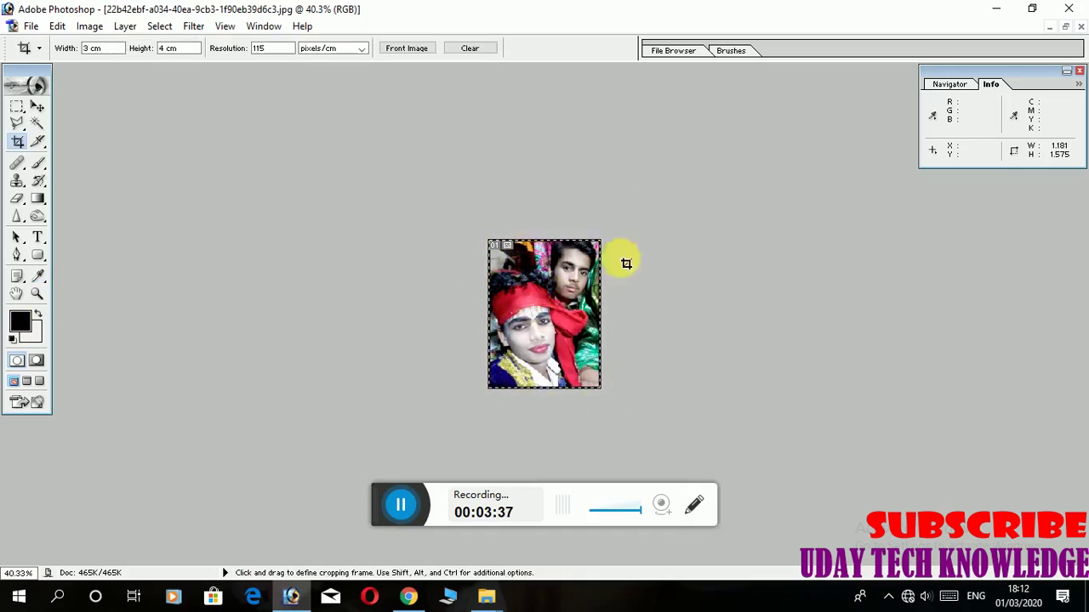
Create a new white A4 RGB document at 118.11 pixels/cm and place its window beside the restored photo window.
click(1065, 28)
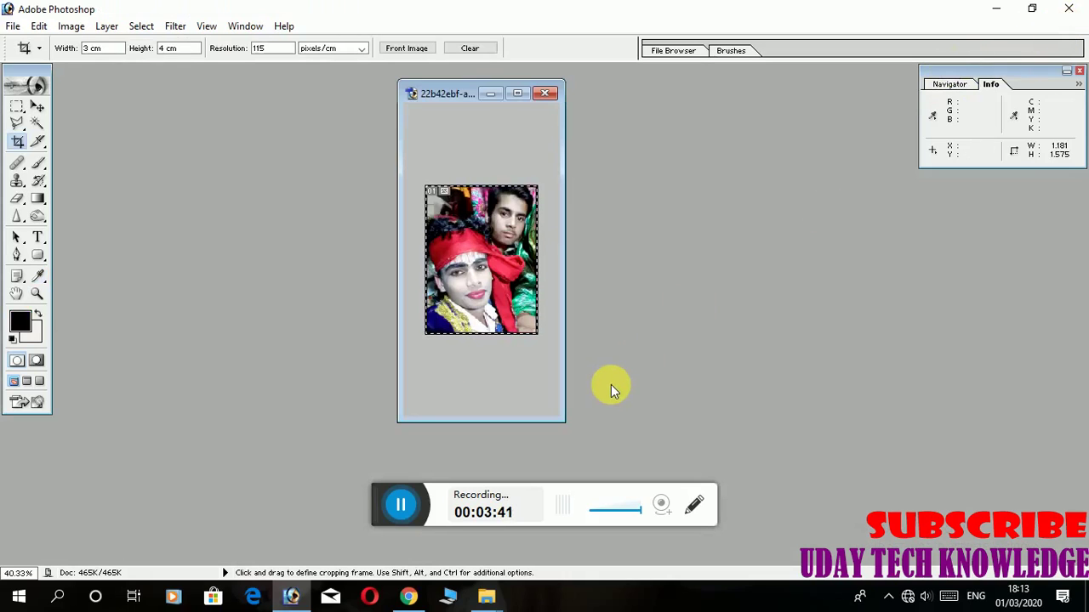
key(ctrl+n)
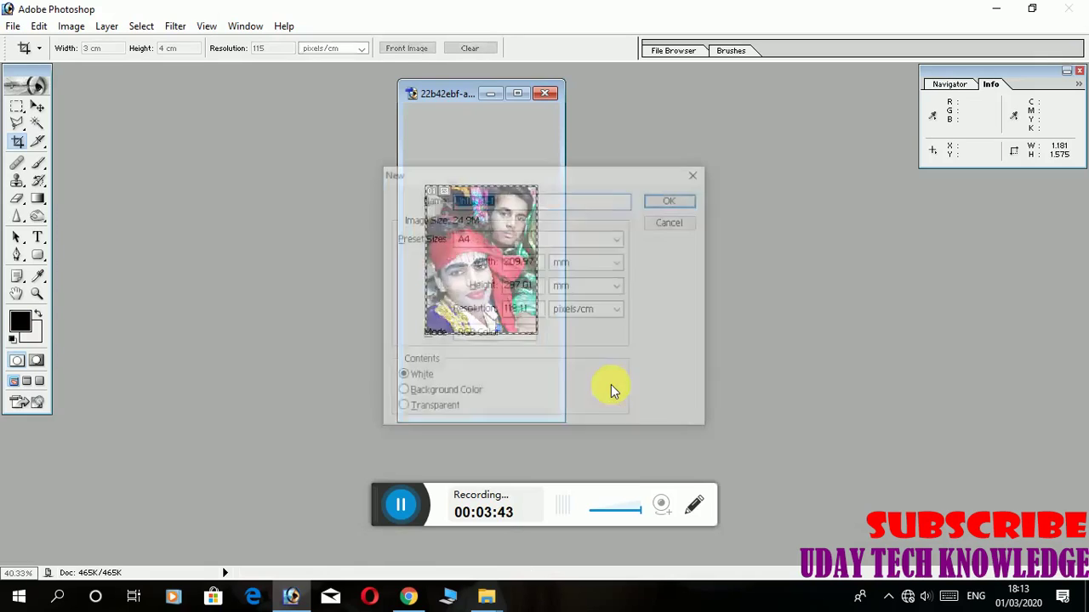
click(674, 200)
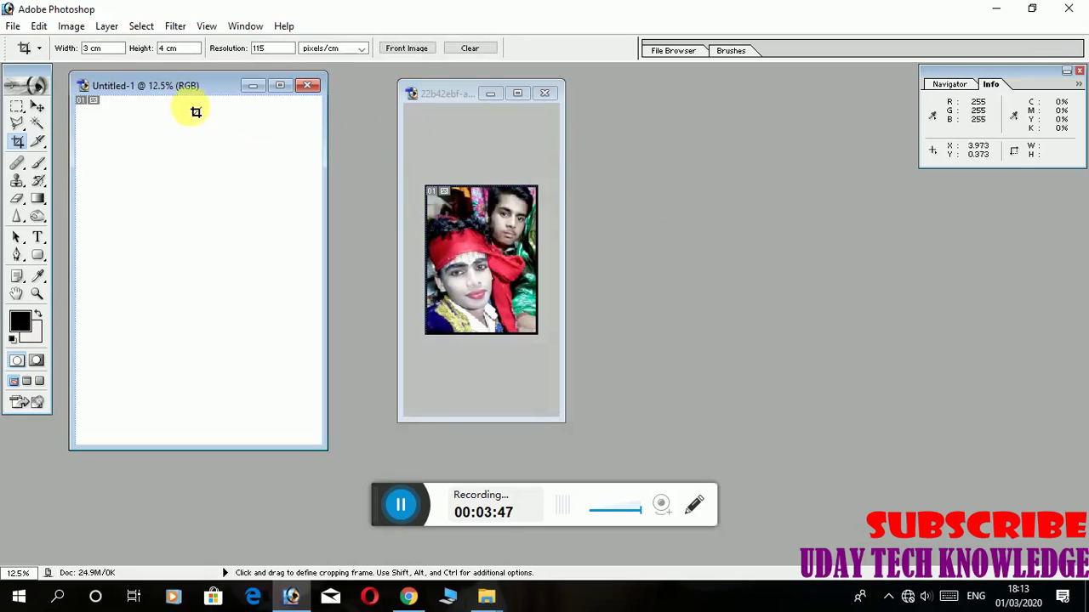
drag(170, 92, 702, 101)
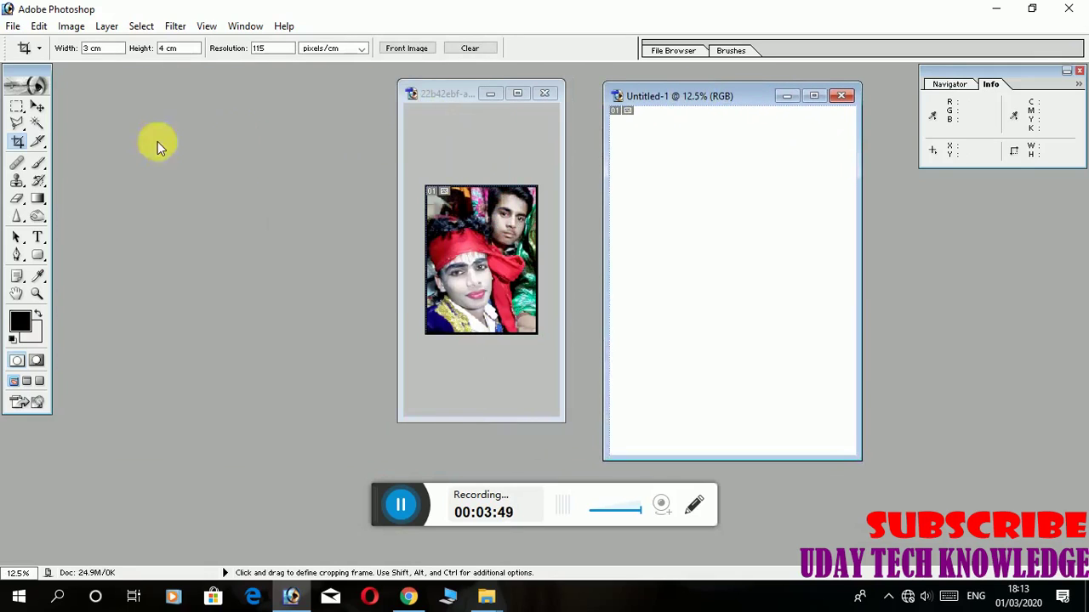
Select the whole bordered photo and copy it with the Move tool near the A4 page's upper-left corner.
click(37, 108)
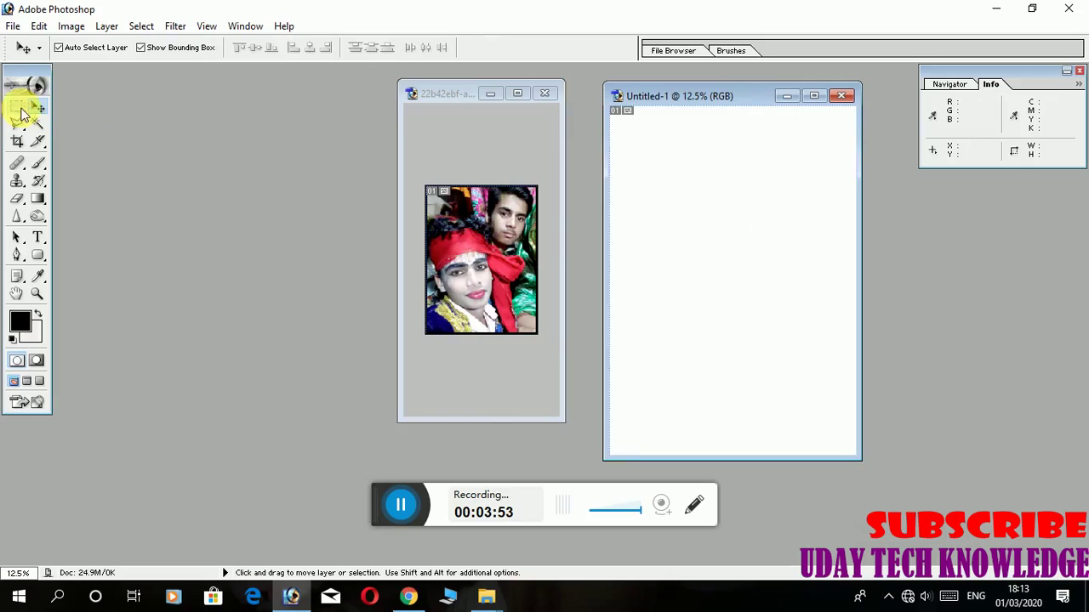
click(443, 220)
key(ctrl+a)
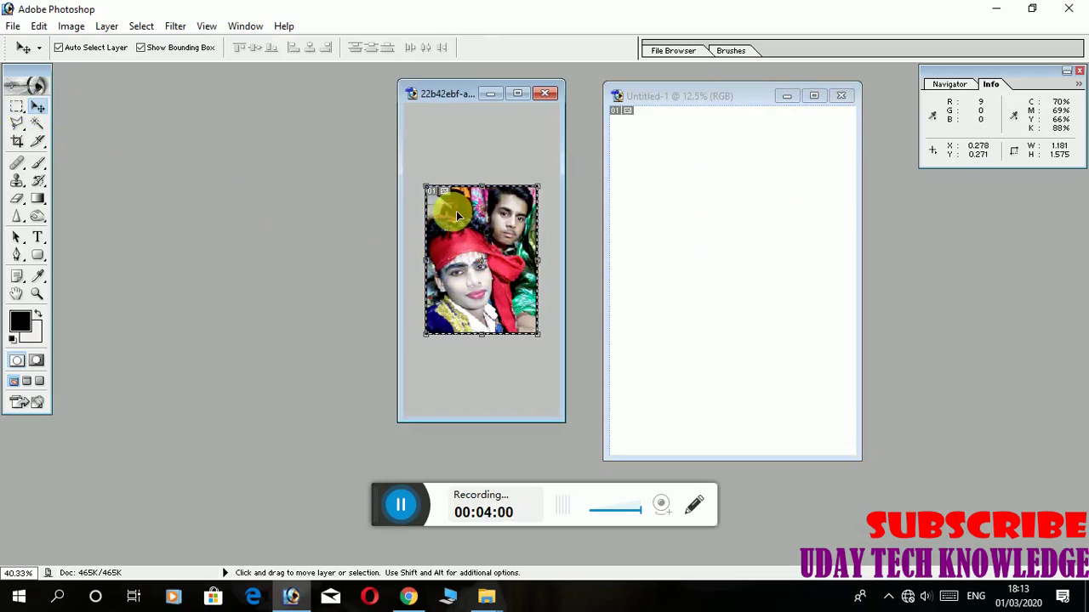
drag(446, 215, 446, 215)
drag(486, 271, 631, 134)
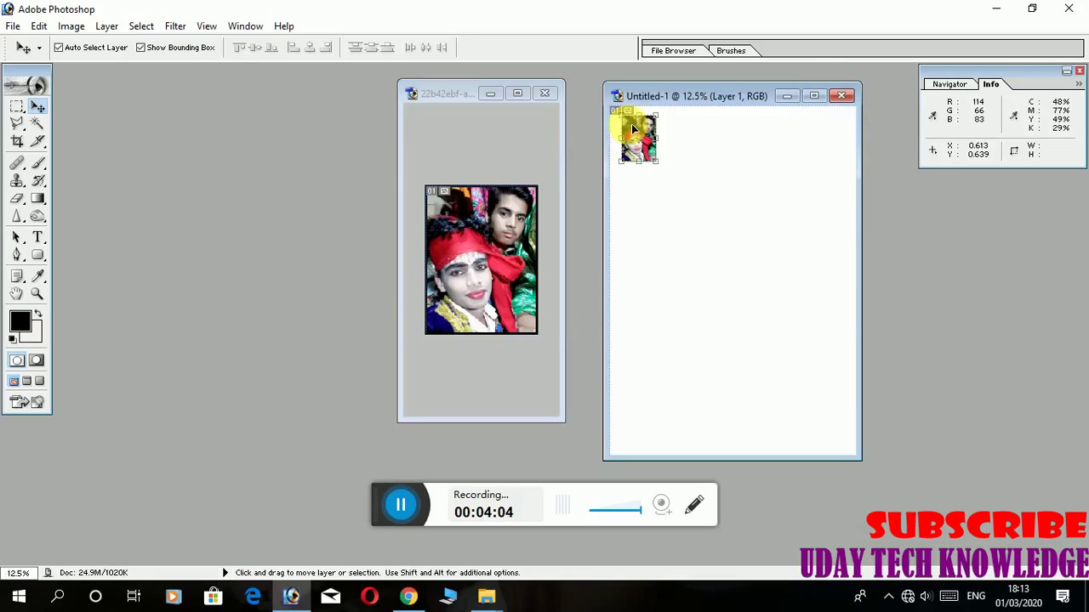
Maximize the A4 document and nudge the photo tightly into the page's upper-left corner.
click(813, 95)
key(Left)
key(Left)
key(Left)
key(Left)
key(Left)
key(Left)
key(Left)
key(Left)
key(Left)
key(Left)
key(Left)
key(Left)
key(Left)
key(Left)
key(Left)
key(Left)
key(Up)
key(Up)
key(Up)
key(Up)
key(Up)
key(Up)
key(Up)
key(Up)
key(Up)
key(Up)
key(Up)
key(Up)
key(Up)
key(Left)
key(Up)
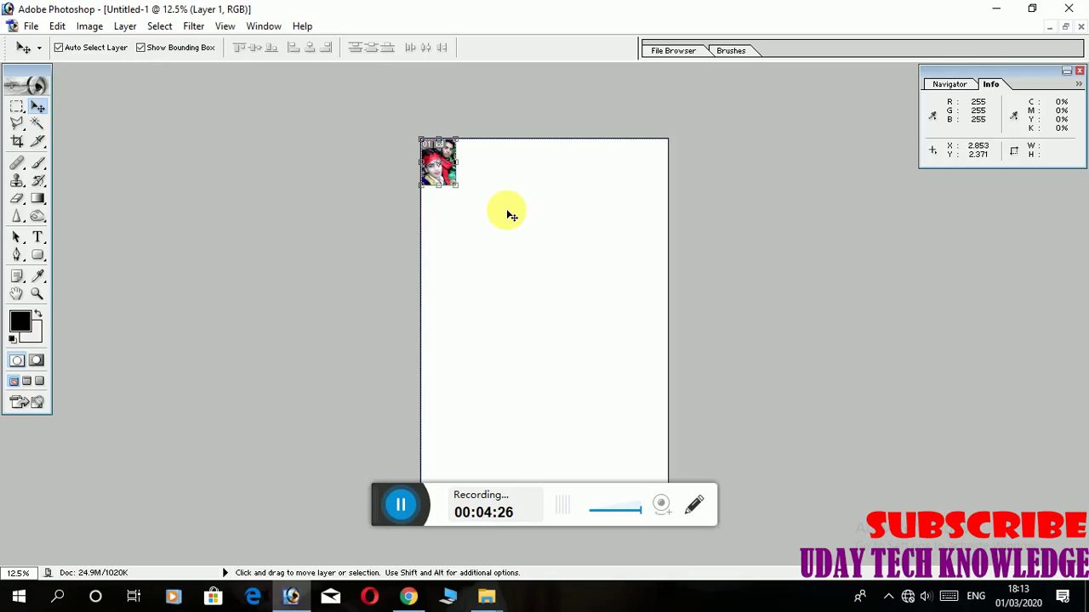
Try to duplicate the photo several times across the upper page and shift the loose copies around.
key(alt)
key(alt)
drag(436, 170, 597, 223)
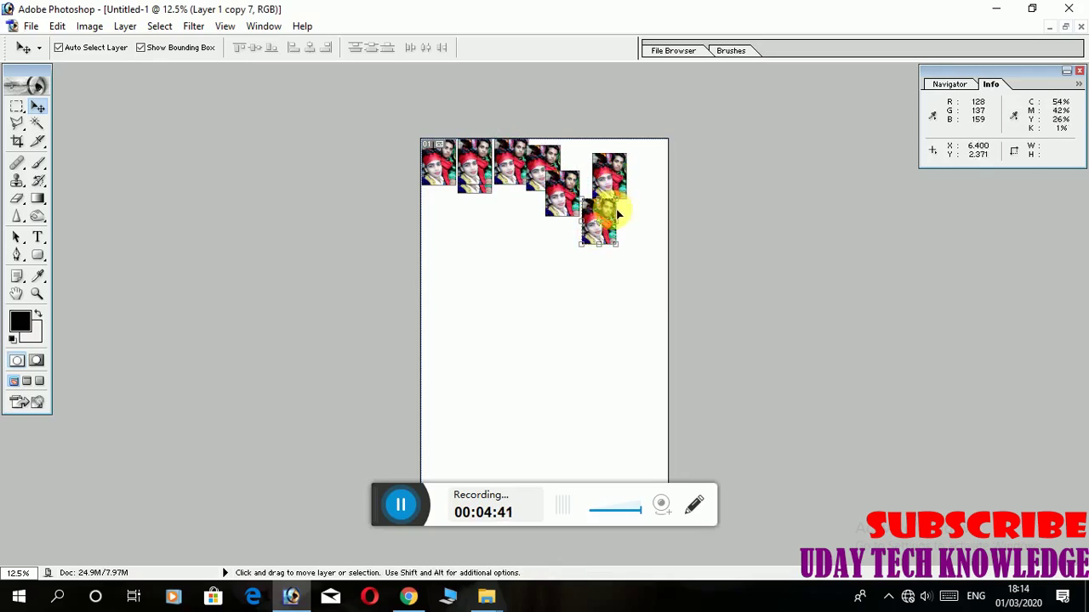
drag(613, 165, 560, 266)
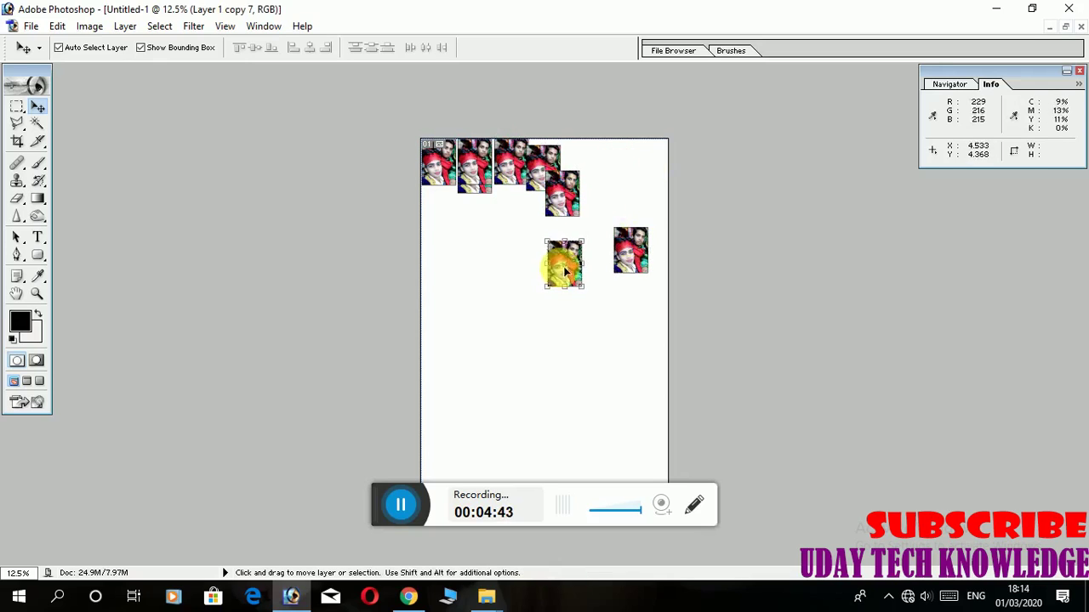
drag(627, 250, 626, 181)
drag(571, 268, 564, 322)
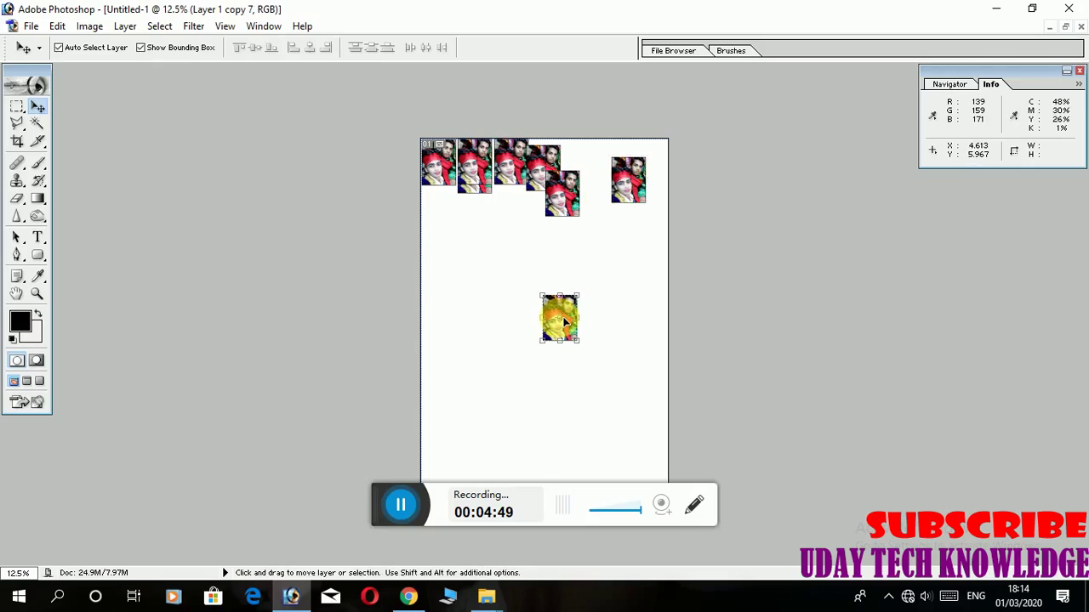
click(563, 320)
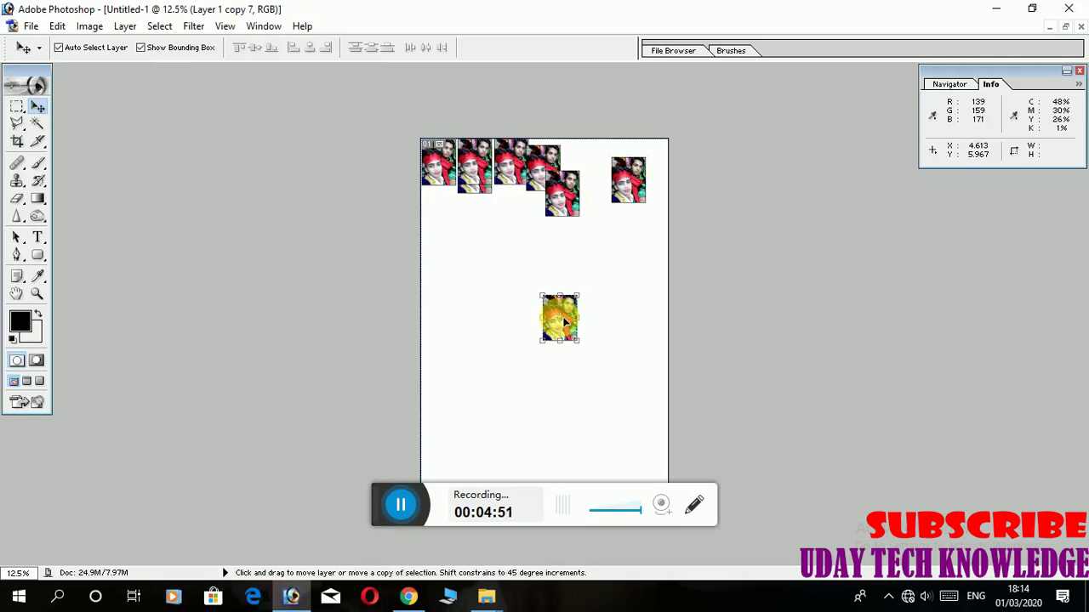
Undo all the photo copies and moves until only the photo in the upper-left corner remains.
key(ctrl+alt+z)
key(ctrl+alt+z)
key(ctrl+alt+z)
key(ctrl+alt+z)
key(ctrl+alt+z)
key(ctrl+alt+z)
key(ctrl+alt+z)
key(ctrl+alt+z)
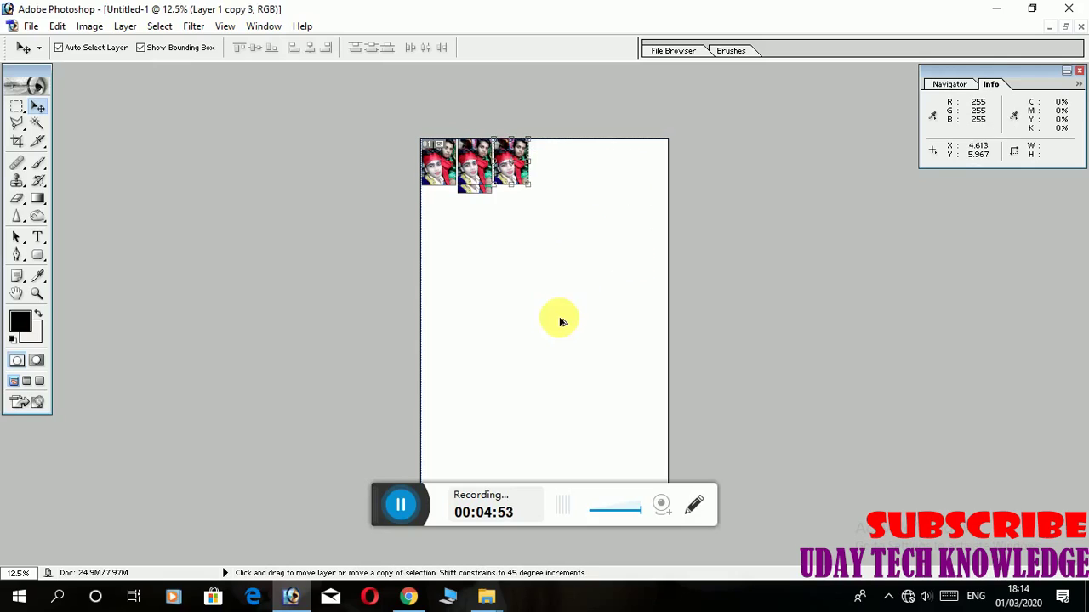
key(ctrl+alt+z)
key(ctrl+alt+z)
key(ctrl+alt+z)
key(ctrl+alt+z)
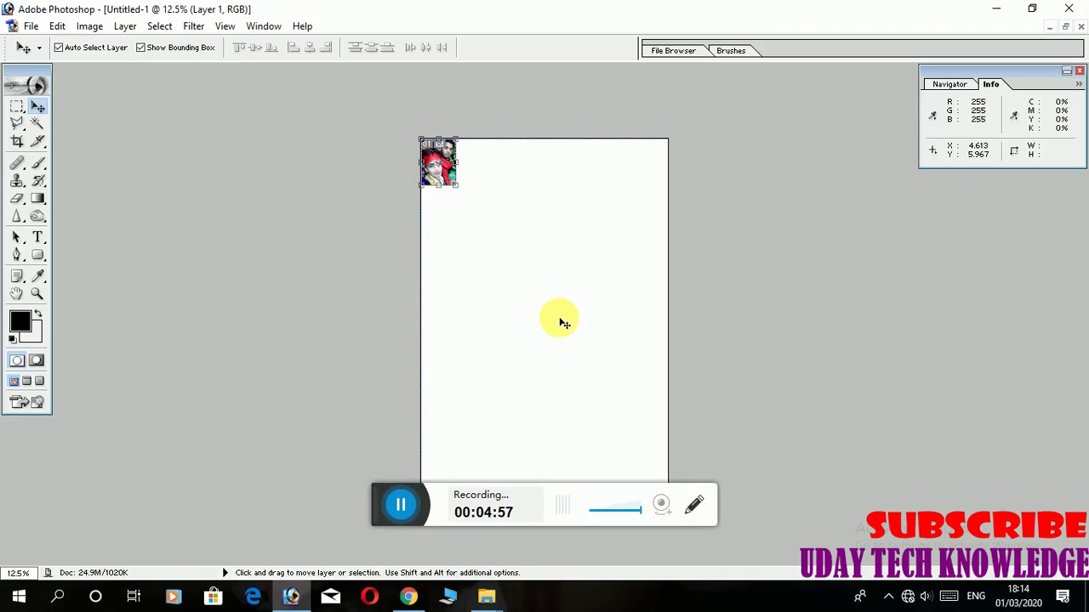
Duplicate the photo four times to form a row of five along the page's top edge.
click(549, 318)
drag(437, 174, 475, 176)
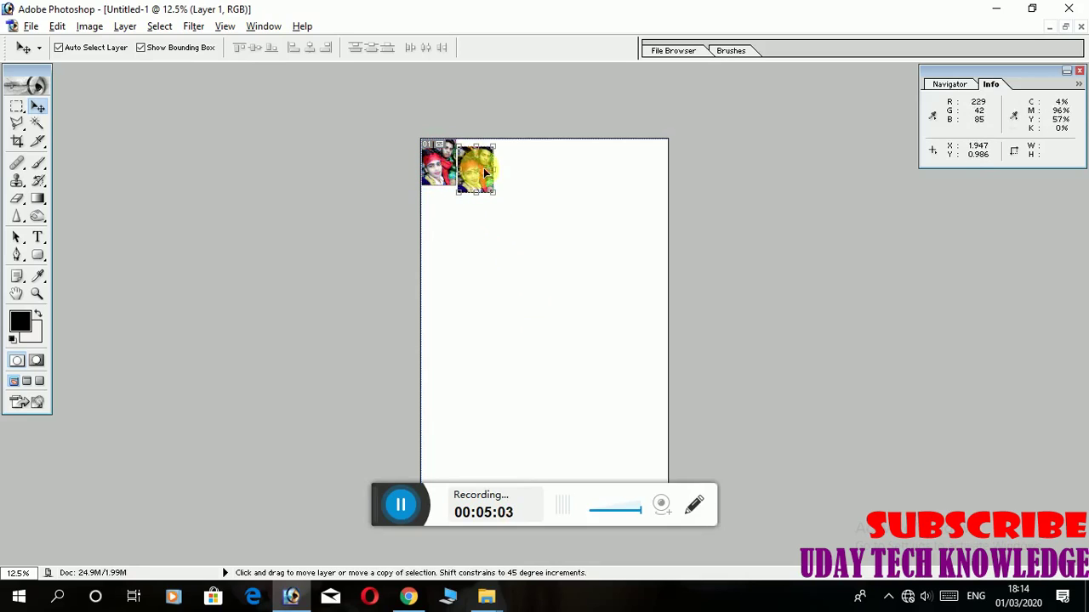
click(499, 179)
drag(476, 175, 570, 170)
drag(473, 181, 610, 176)
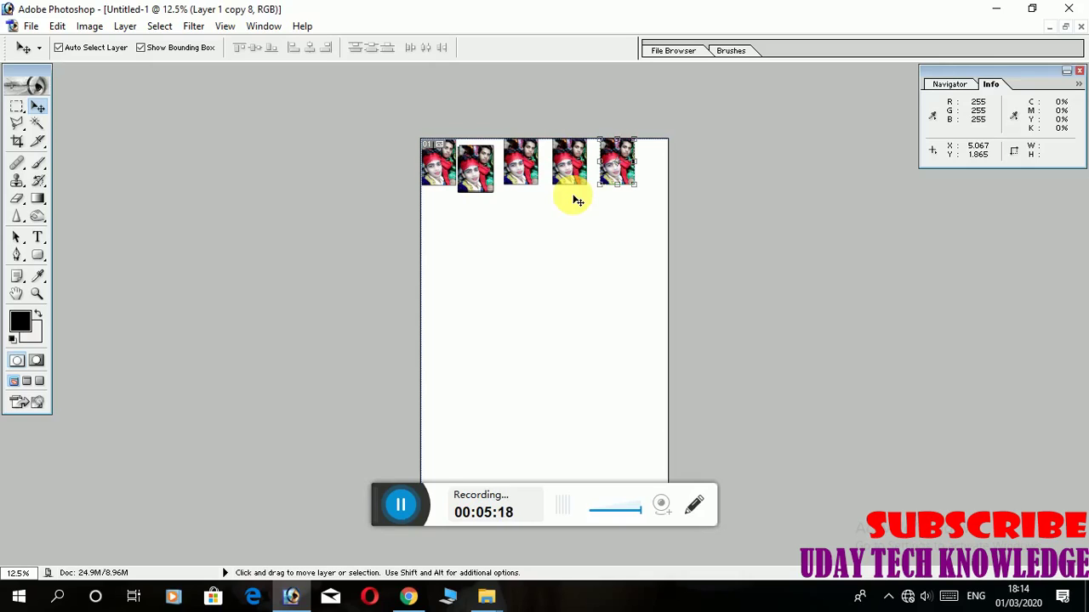
Move the fourth and fifth photos closer to their neighbours and add a sixth copy at the end of the row.
drag(563, 172, 557, 183)
click(627, 178)
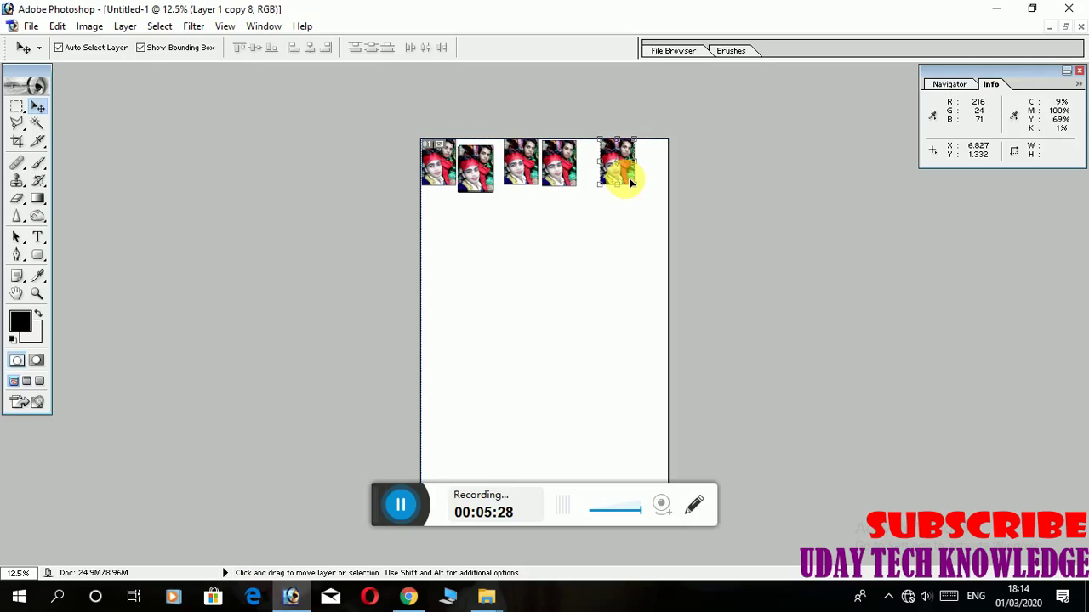
mouse_move(629, 183)
mouse_down()
mouse_move(620, 171)
mouse_move(628, 185)
mouse_up()
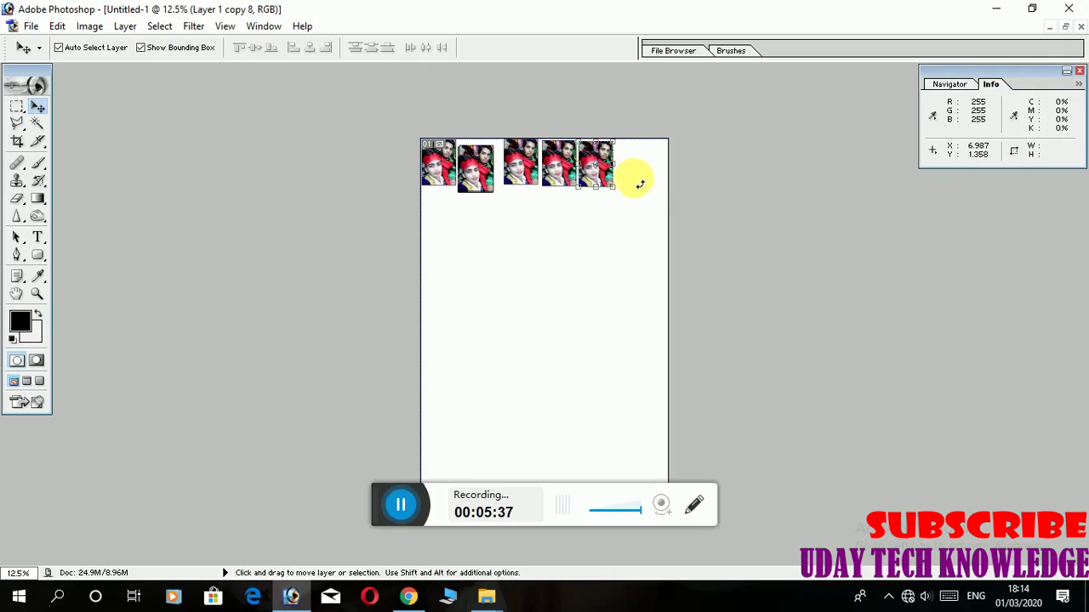
drag(599, 179, 646, 175)
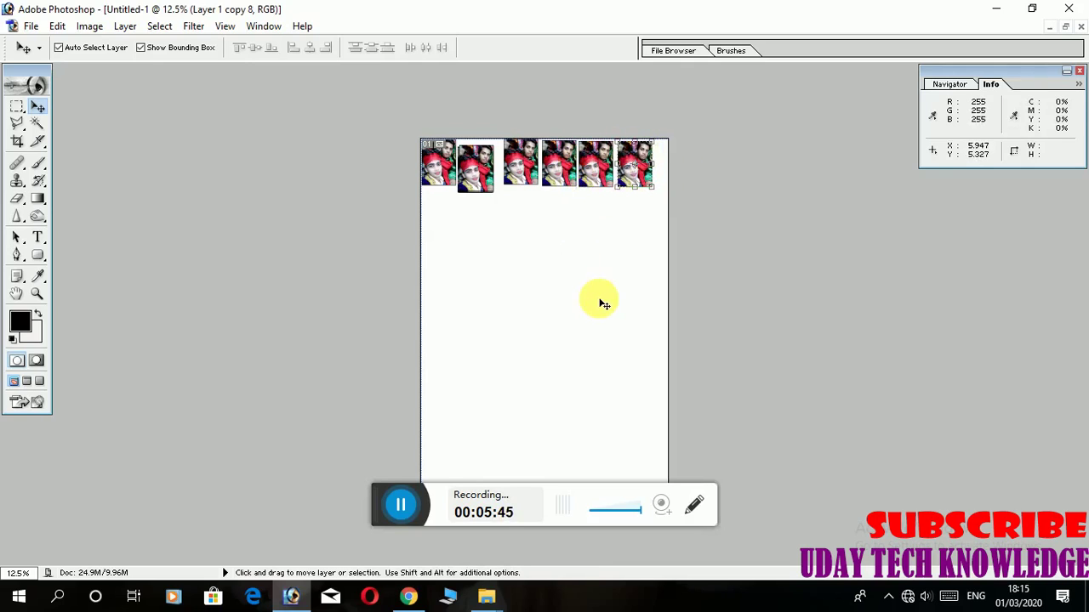
Scale the photo page to fit the print media and proceed to the printer settings.
key(ctrl+p)
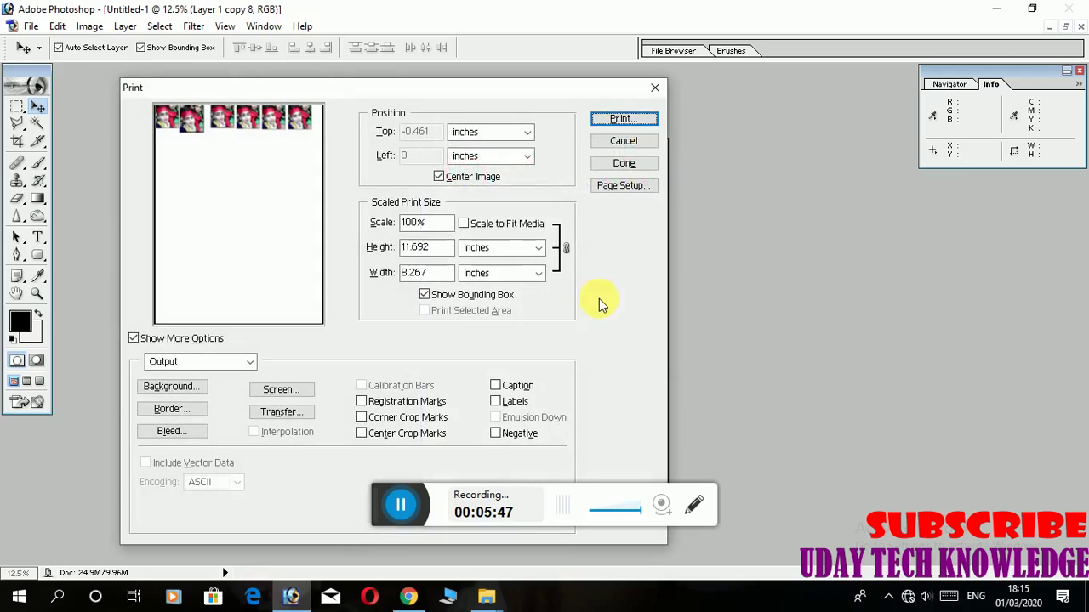
click(462, 226)
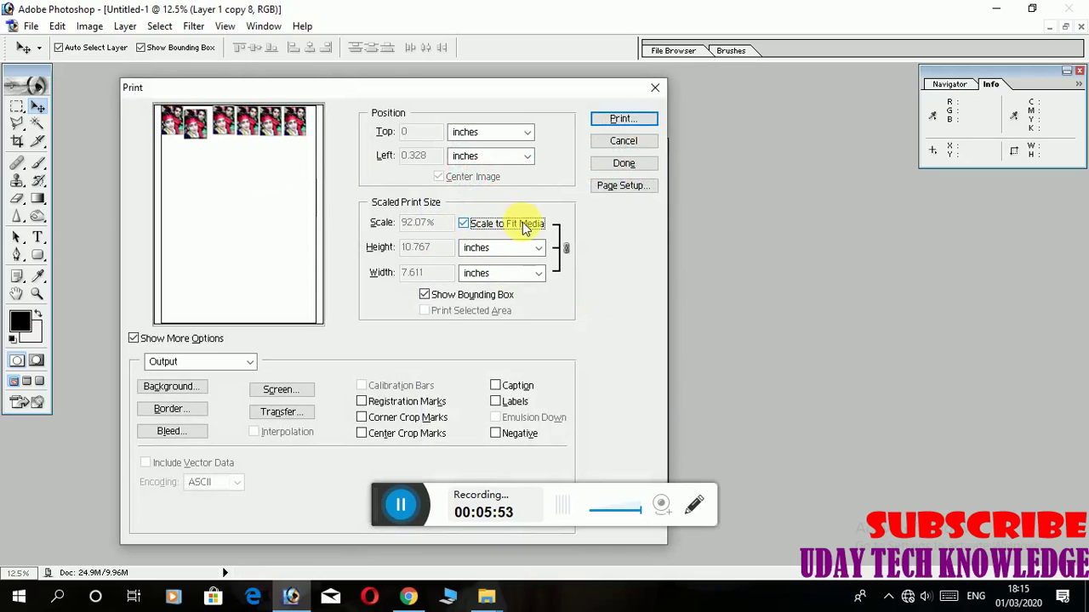
click(619, 119)
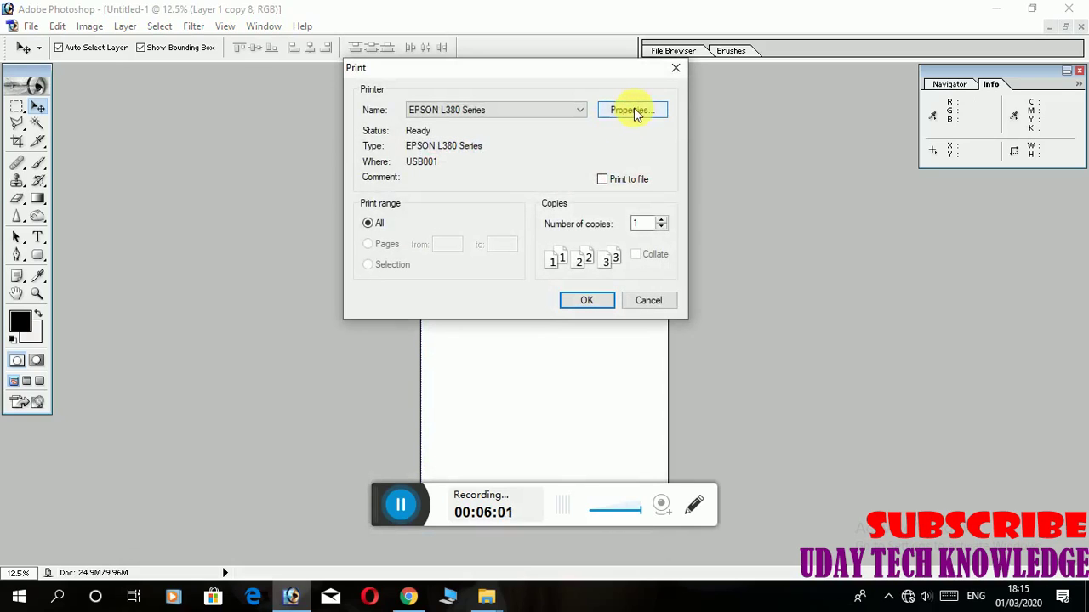
Configure the EPSON L380 Series printer for Epson Premium Glossy paper at Standard quality and accept the properties.
click(633, 112)
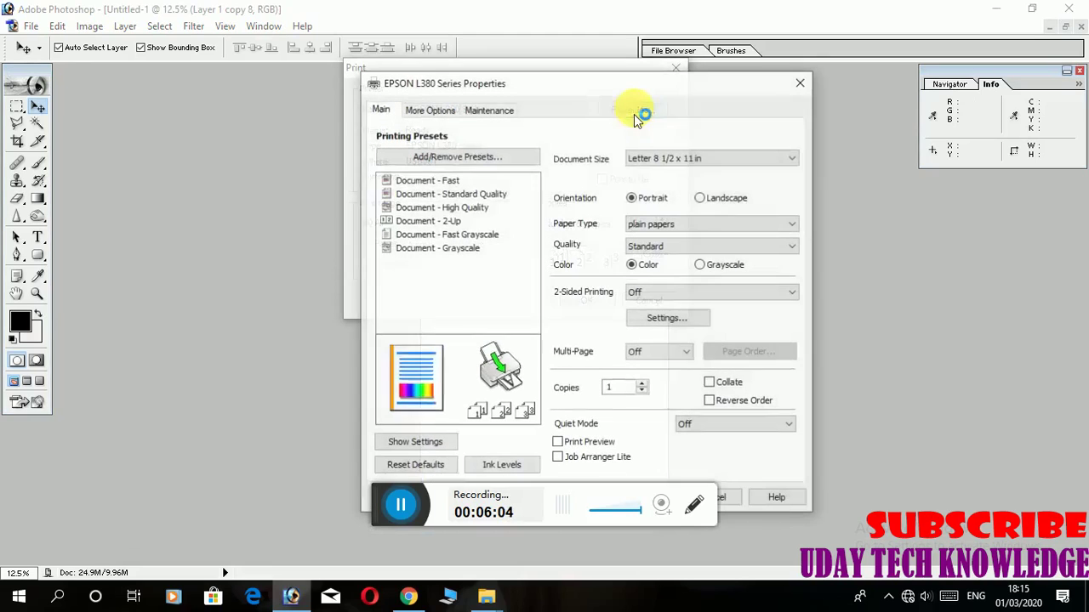
click(661, 220)
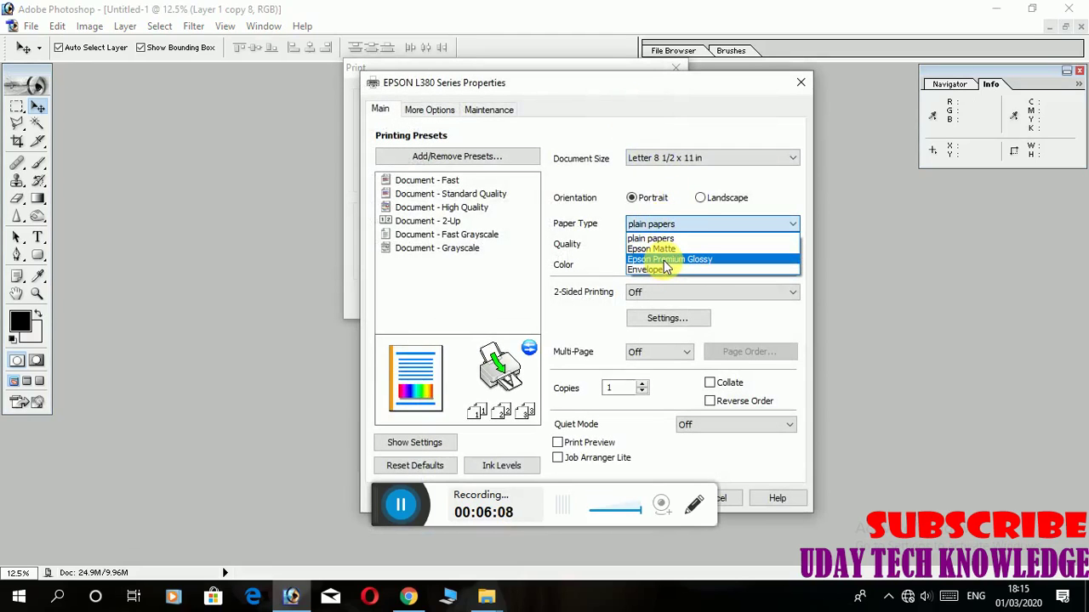
click(665, 260)
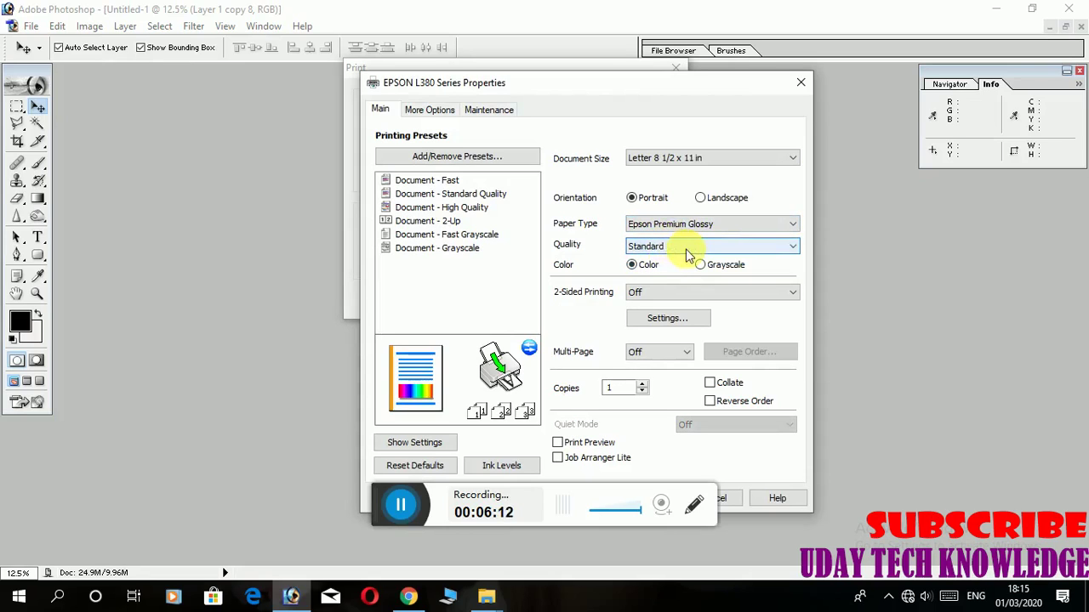
click(665, 248)
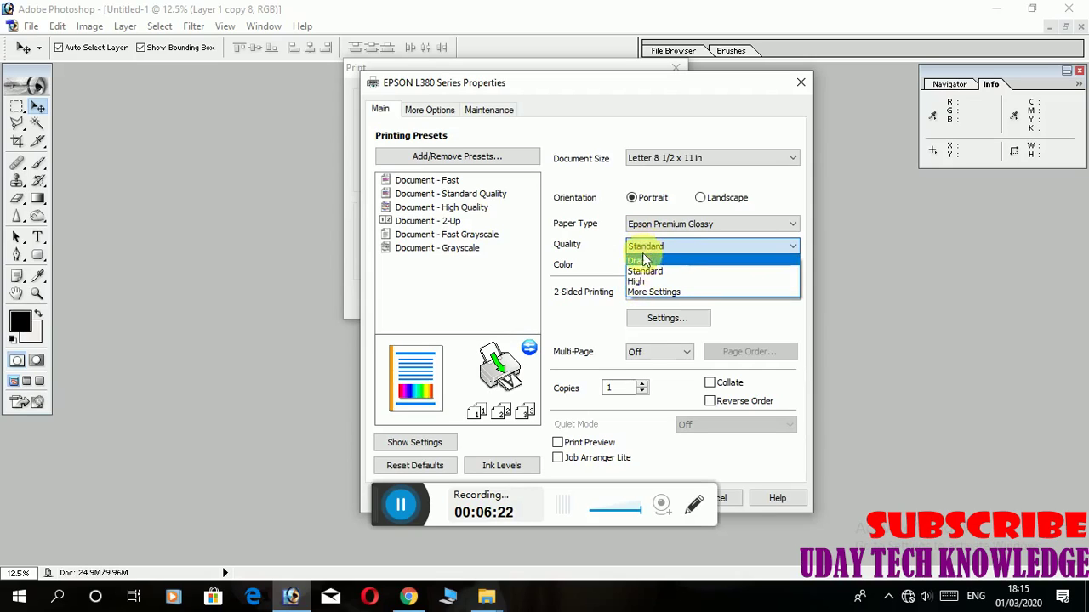
click(644, 271)
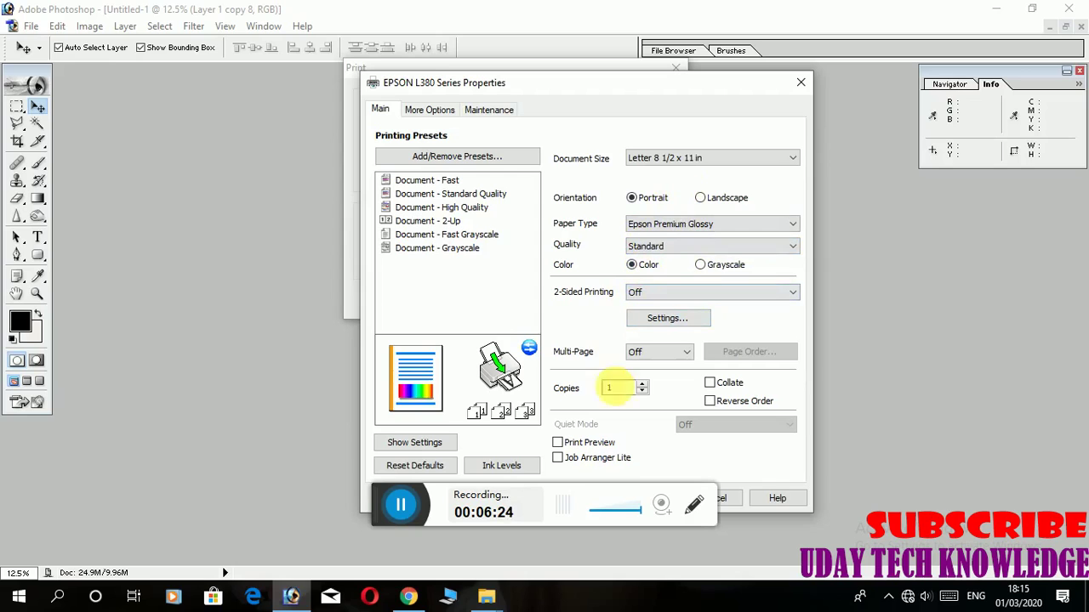
drag(627, 80, 651, 3)
click(669, 419)
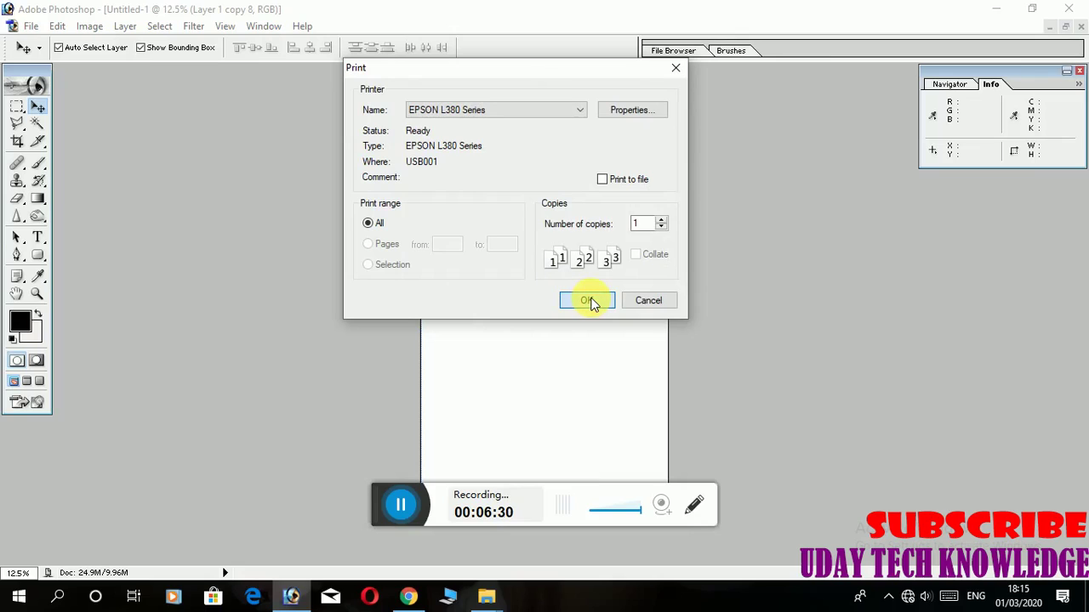
Send the photo page to the EPSON L380 Series printer and minimise the editor to reveal the desktop.
click(588, 301)
key(Tab)
click(989, 12)
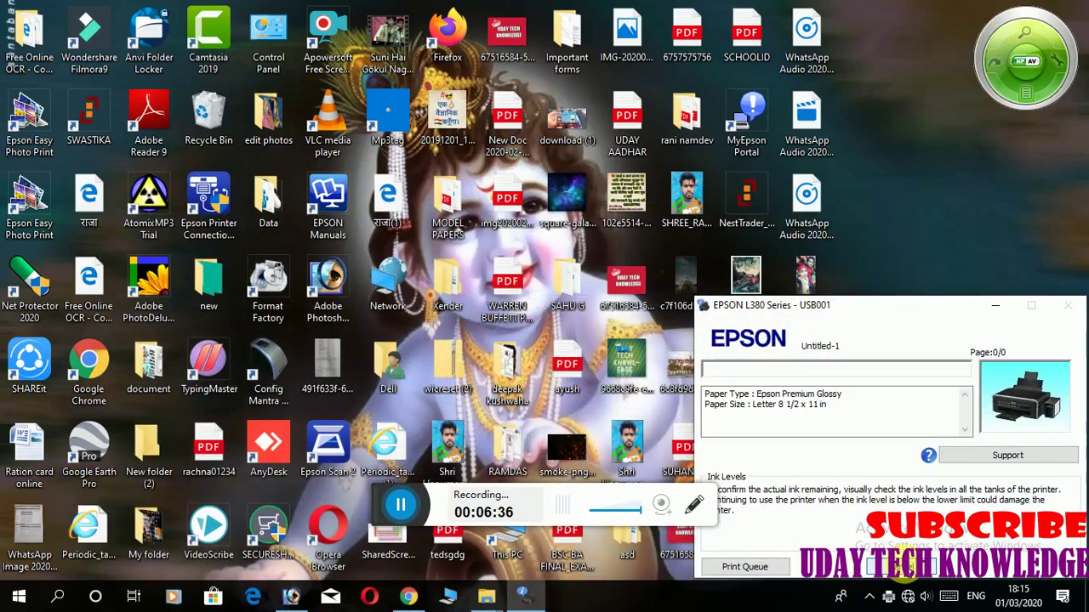
right_click(904, 258)
click(940, 262)
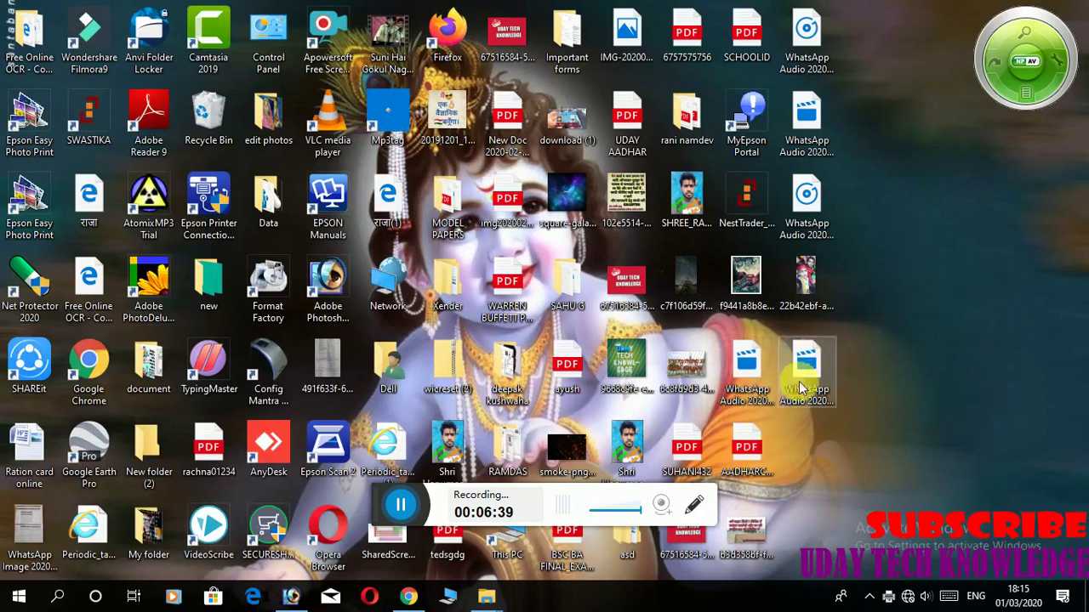